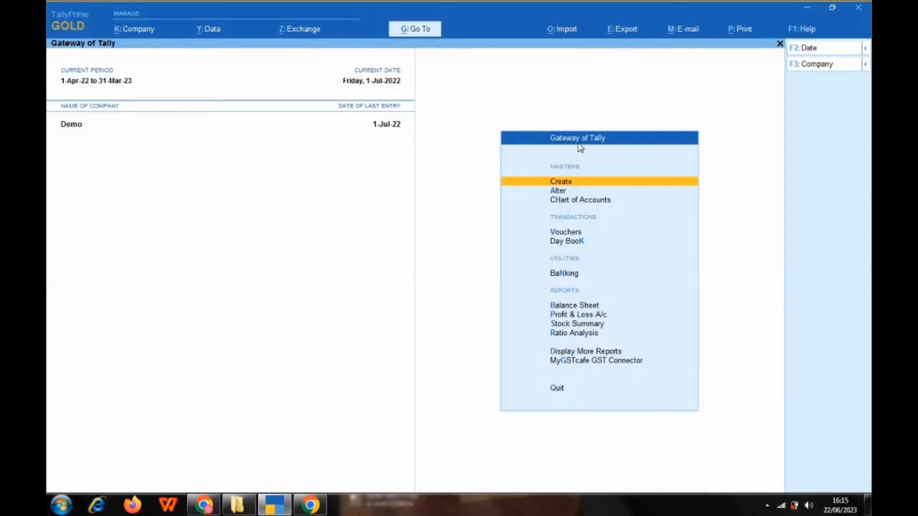
# Open the Display More Reports list from the Gateway of Tally.
pyautogui.press('Down')
pyautogui.press('Down')
pyautogui.press('Down')
pyautogui.press('Down')
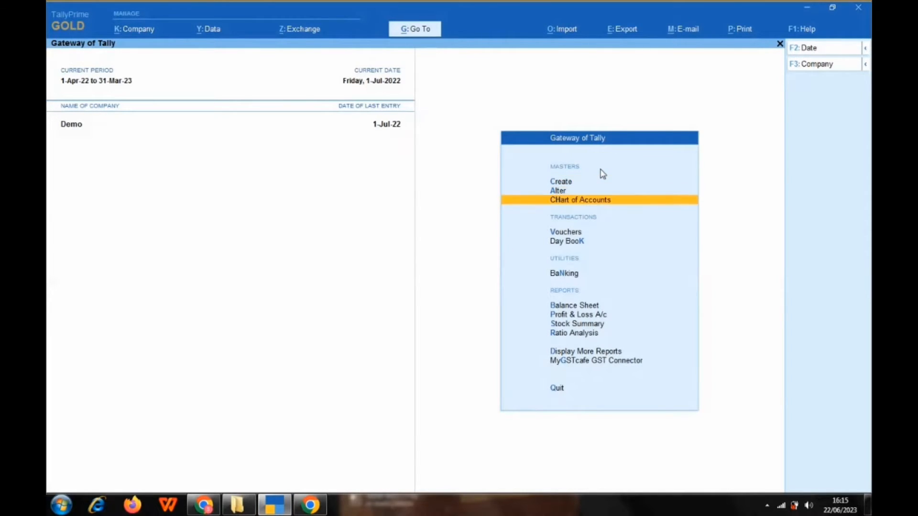
pyautogui.press('Down')
pyautogui.press('Down')
pyautogui.press('Down')
pyautogui.press('Down')
pyautogui.press('Down')
pyautogui.press('Down')
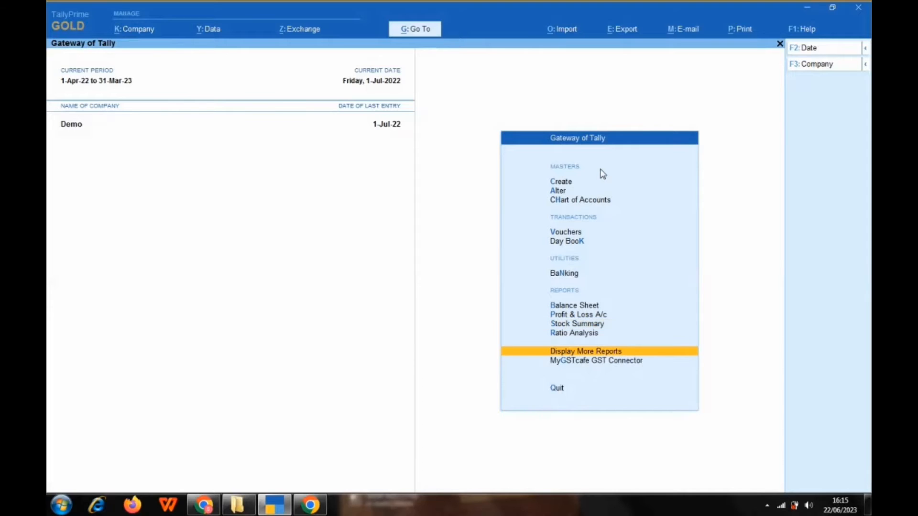
pyautogui.press('Return')
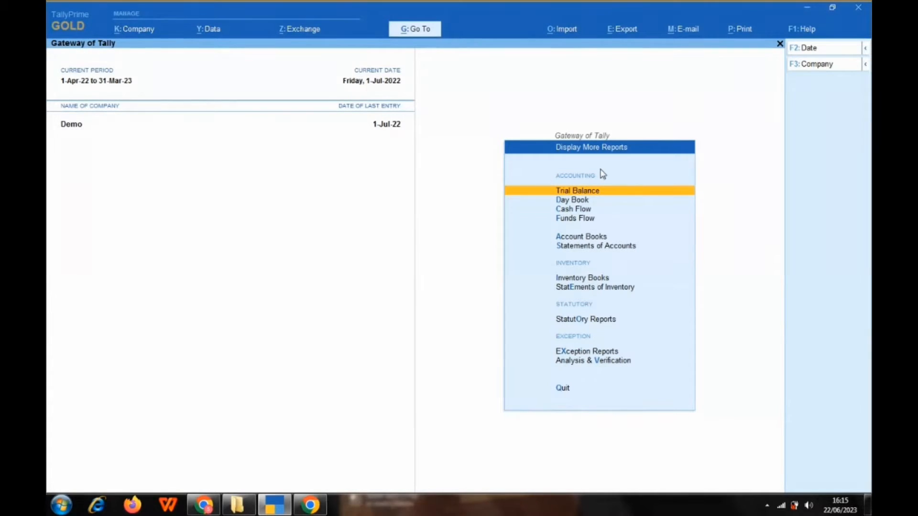
# Open the GSTR-2B Reconciliation report from the GST reports under Statutory Reports.
pyautogui.press('Down')
pyautogui.press('Down')
pyautogui.press('Down')
pyautogui.press('Down')
pyautogui.press('Down')
pyautogui.press('Down')
pyautogui.press('Down')
pyautogui.press('Down')
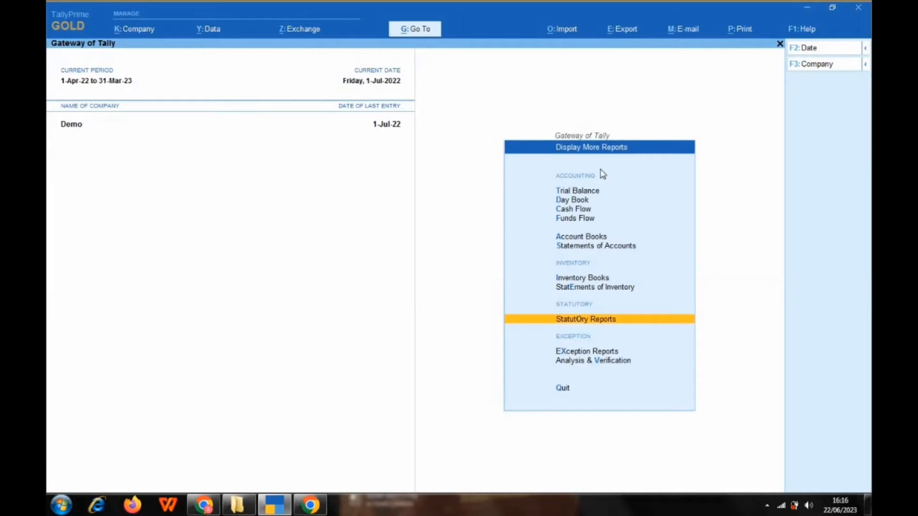
pyautogui.press('Return')
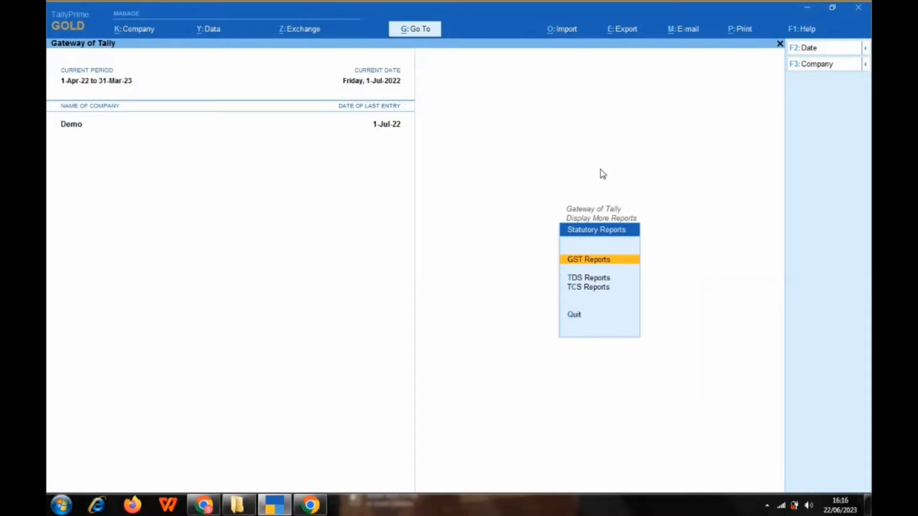
pyautogui.press('Return')
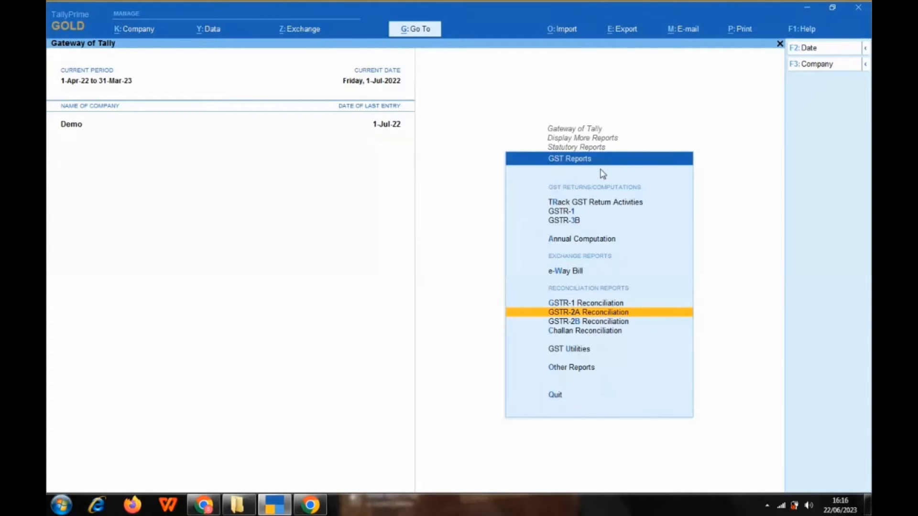
pyautogui.press('Down')
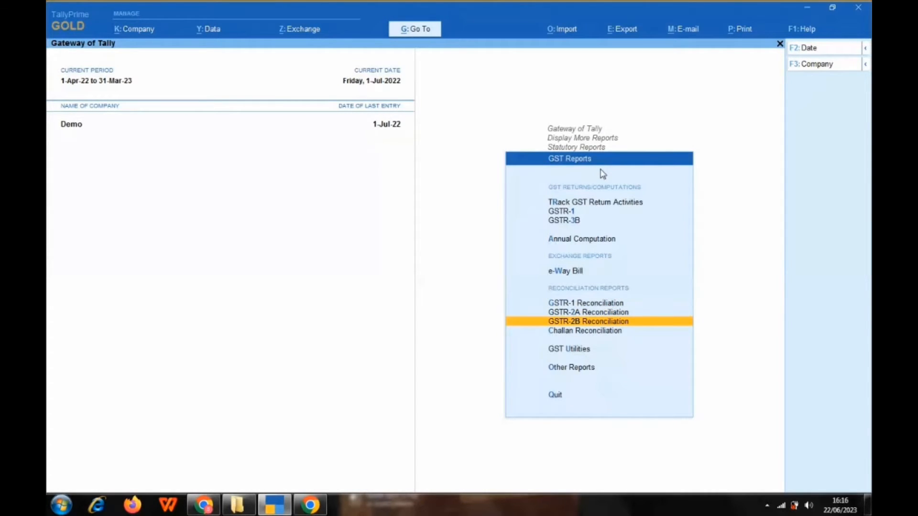
pyautogui.press('Return')
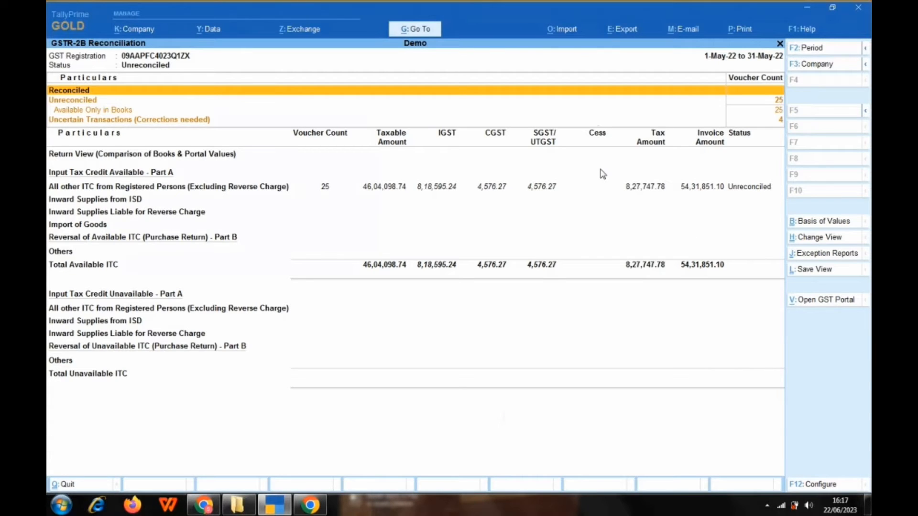
# Drill into B2B Invoices under available ITC from registered persons excluding reverse charge, and list them voucher-wise.
pyautogui.press('Down')
pyautogui.press('Down')
pyautogui.press('Down')
pyautogui.press('Down')
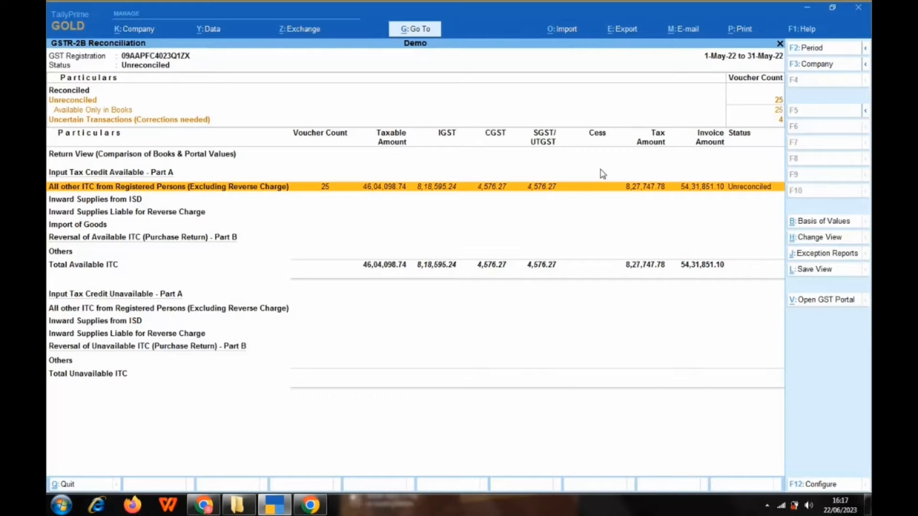
pyautogui.press('Return')
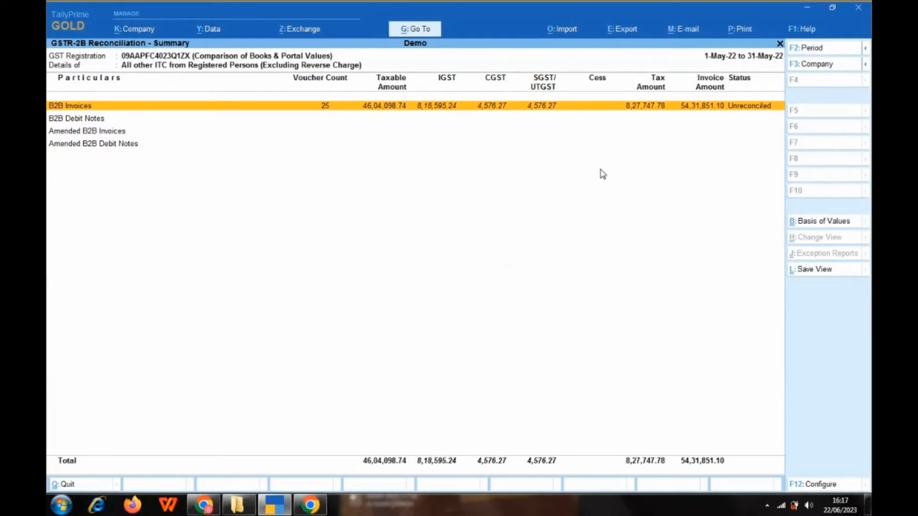
pyautogui.press('Return')
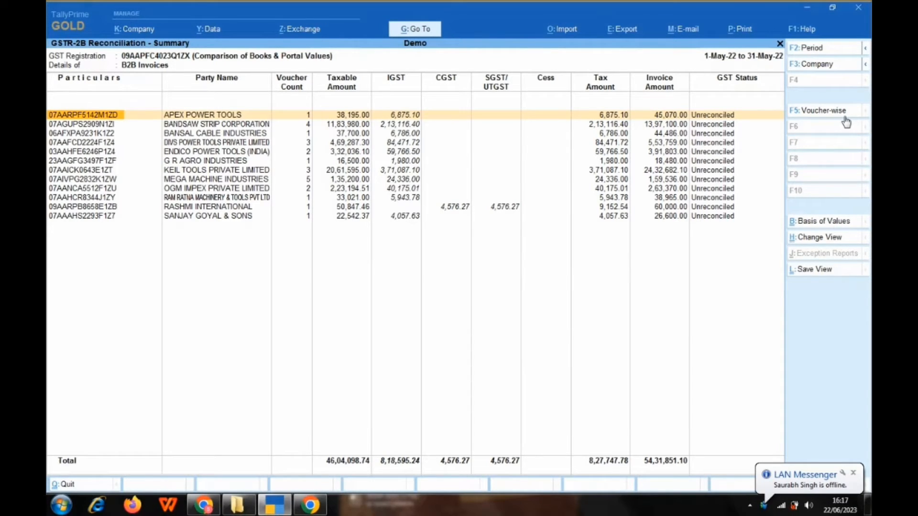
pyautogui.click(831, 116)
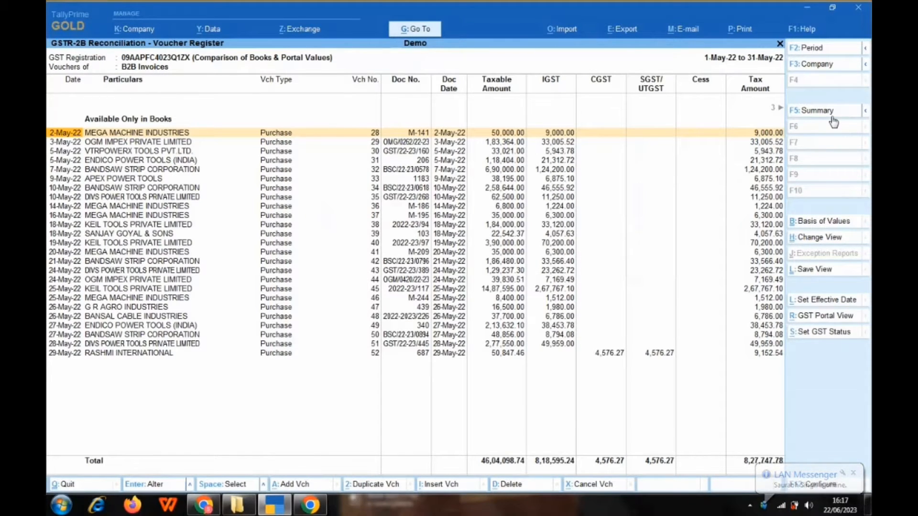
pyautogui.click(853, 473)
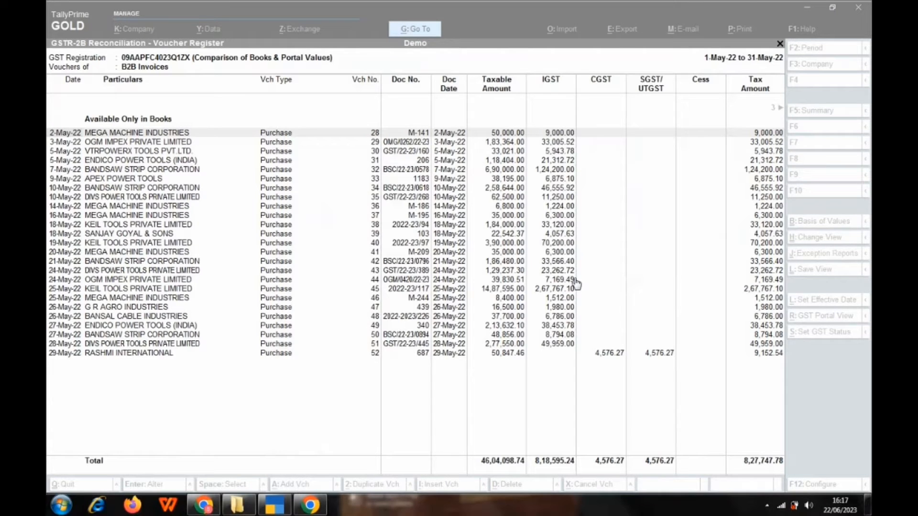
pyautogui.click(630, 290)
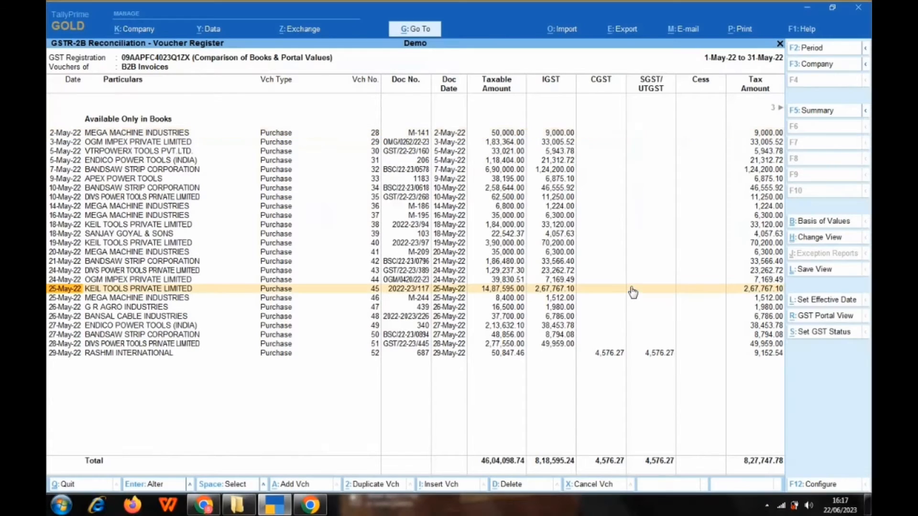
# Set Show Party GSTIN/UIN to Yes in the voucher register's configuration, keeping the document, tax breakup and invoice amount options.
pyautogui.click(822, 485)
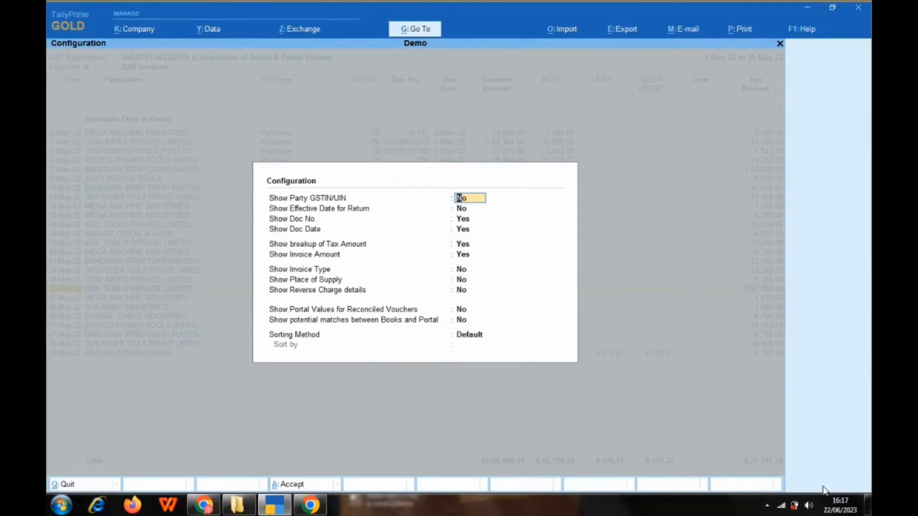
pyautogui.write('y')
pyautogui.press('Return')
pyautogui.press('Return')
pyautogui.press('Return')
pyautogui.press('Return')
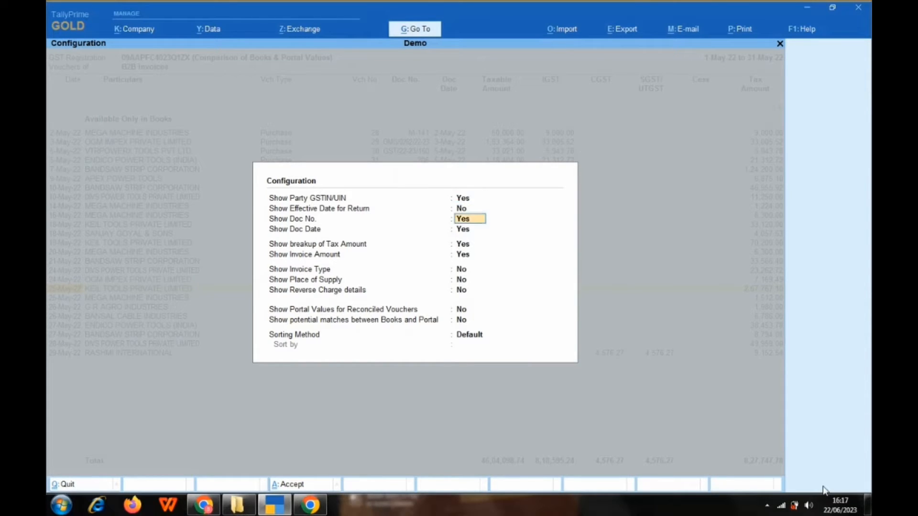
pyautogui.press('Return')
pyautogui.press('Return')
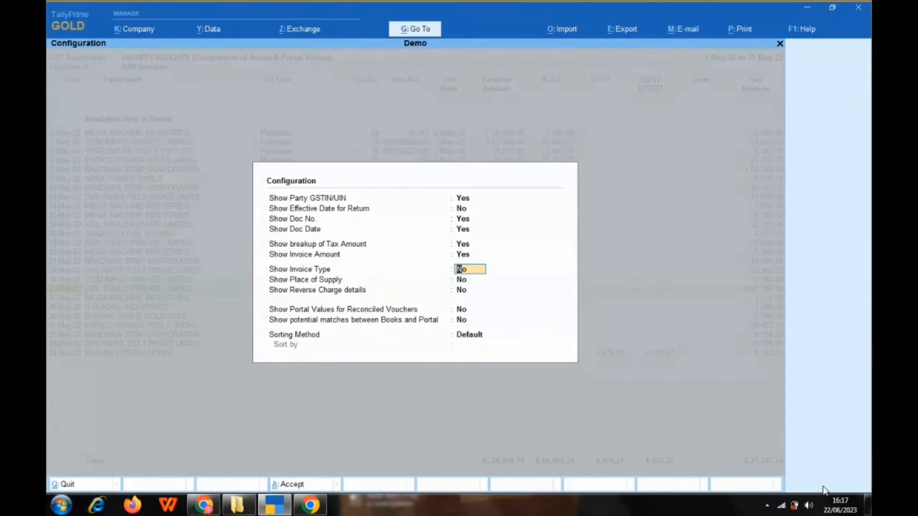
# Set Show Invoice Type, Show Place of Supply and Show Reverse Charge details to Yes, keep Default sorting, and accept the configuration.
pyautogui.write('y')
pyautogui.press('Return')
pyautogui.write('y')
pyautogui.press('Return')
pyautogui.write('y')
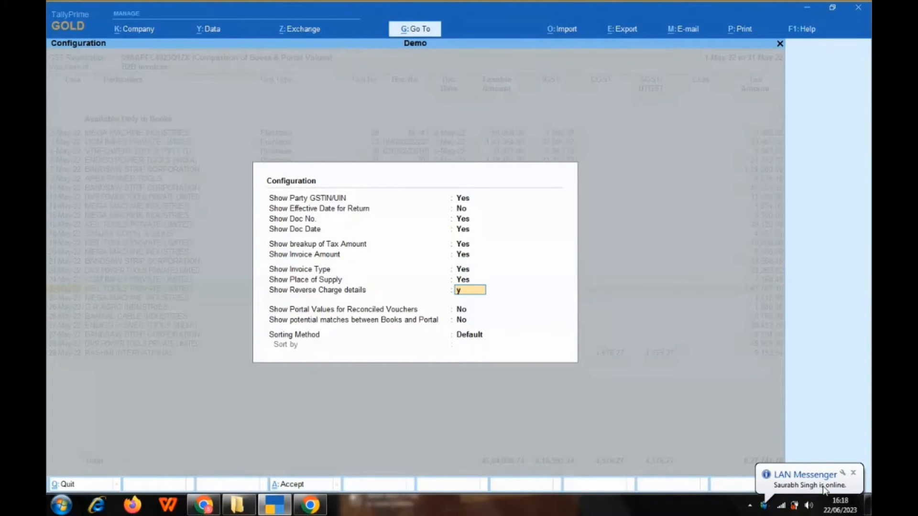
pyautogui.press('Return')
pyautogui.press('Return')
pyautogui.press('Return')
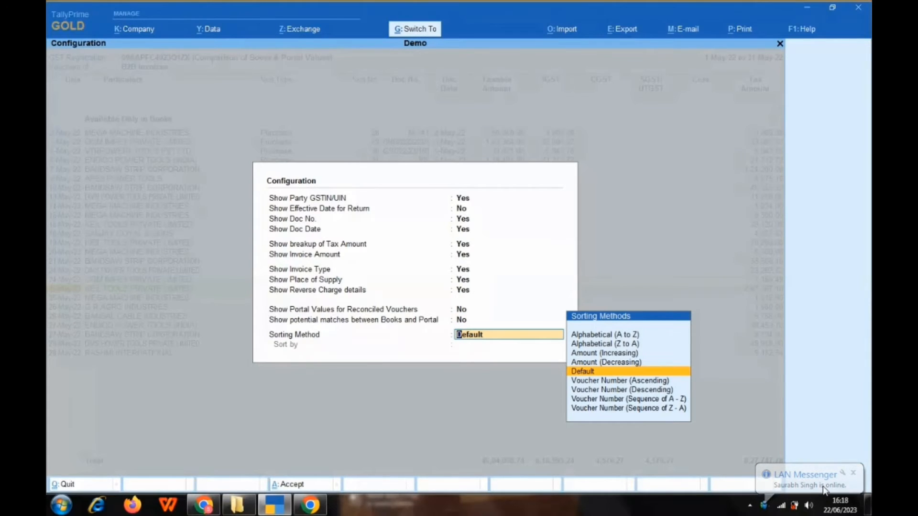
pyautogui.press('Return')
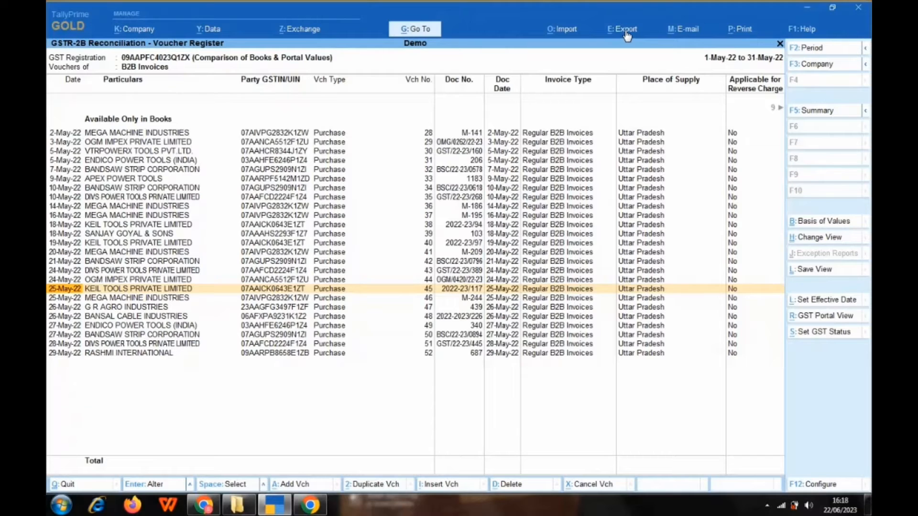
# Export the voucher register as an Excel spreadsheet to the E:\Tally folder.
pyautogui.press('ctrl')
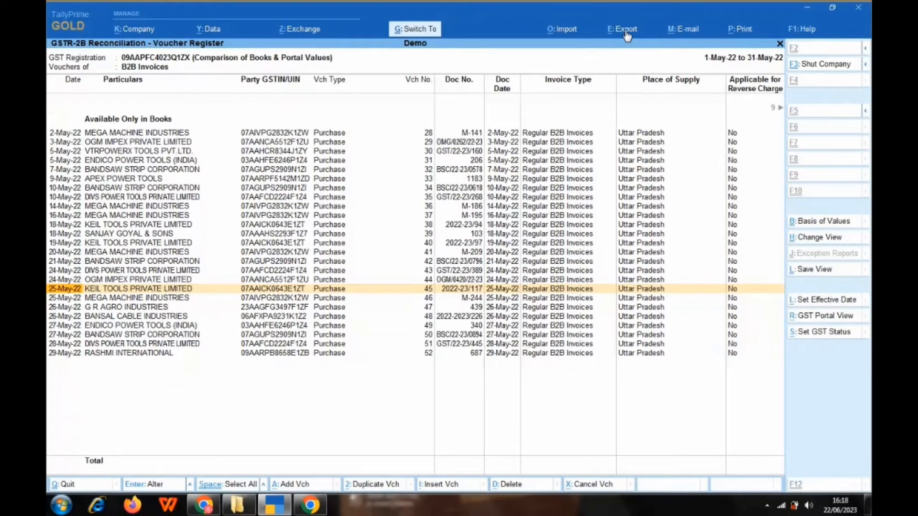
pyautogui.click(626, 33)
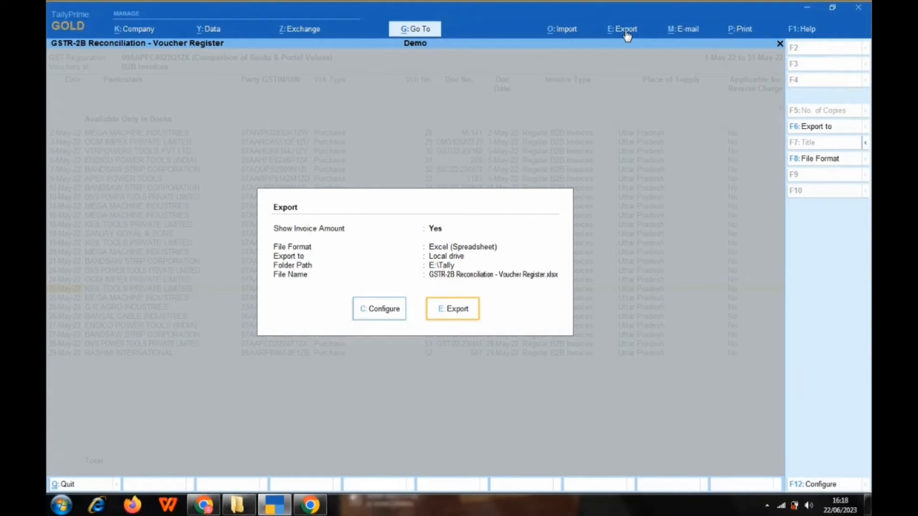
pyautogui.press('e')
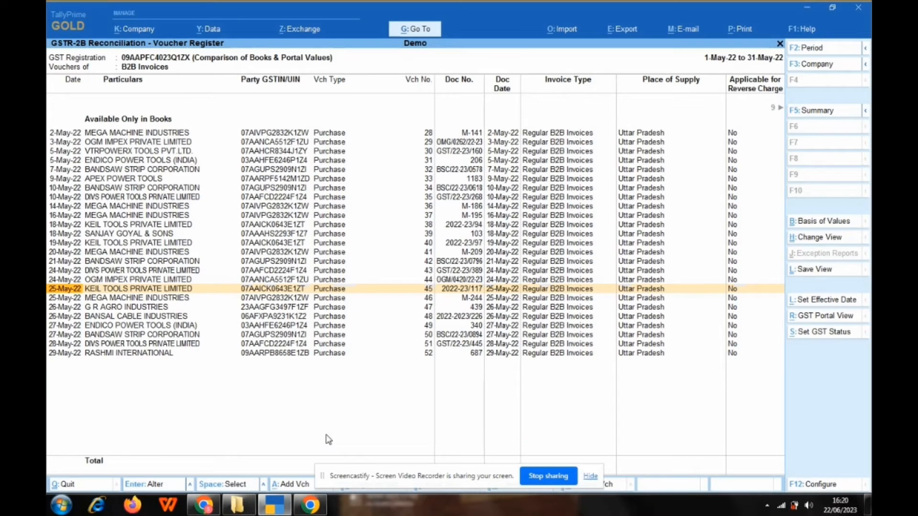
# Switch to the file folder and open the voucher register demo workbook in Excel.
pyautogui.click(590, 477)
pyautogui.click(237, 507)
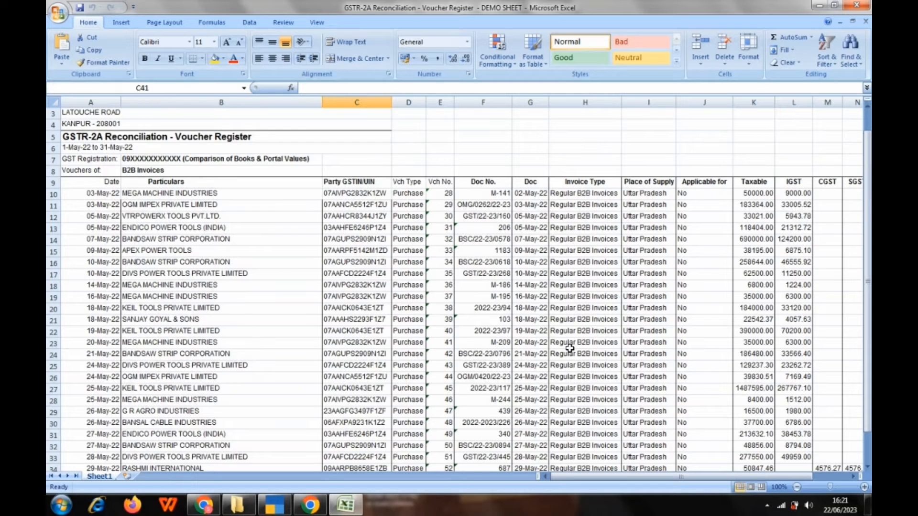
# Delete the Total row, row 35, from the end of the voucher register sheet.
pyautogui.click(300, 320)
pyautogui.press('Down')
pyautogui.press('Down')
pyautogui.press('Down')
pyautogui.press('Down')
pyautogui.press('Down')
pyautogui.press('Down')
pyautogui.press('Down')
pyautogui.press('Down')
pyautogui.press('Down')
pyautogui.press('Down')
pyautogui.press('Down')
pyautogui.press('Down')
pyautogui.press('Down')
pyautogui.press('Down')
pyautogui.press('Down')
pyautogui.press('Down')
pyautogui.press('Down')
pyautogui.press('Down')
pyautogui.press('Down')
pyautogui.press('Down')
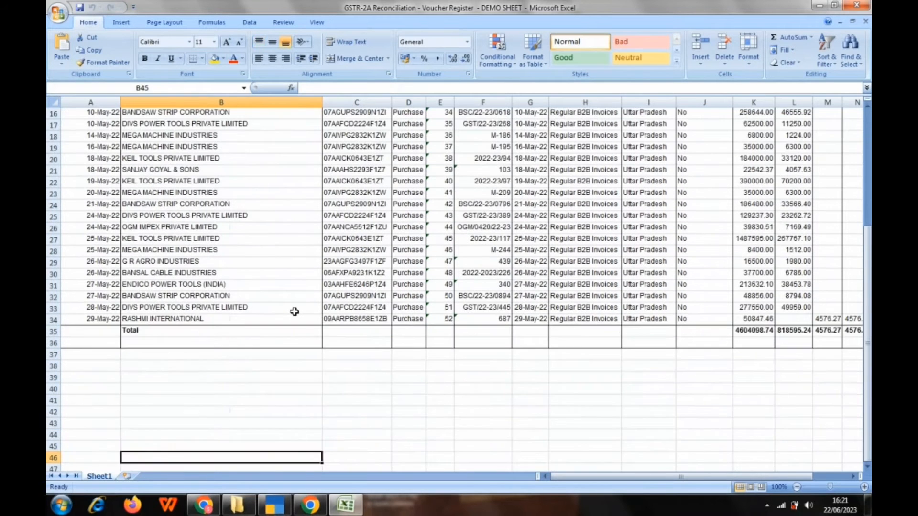
pyautogui.click(103, 335)
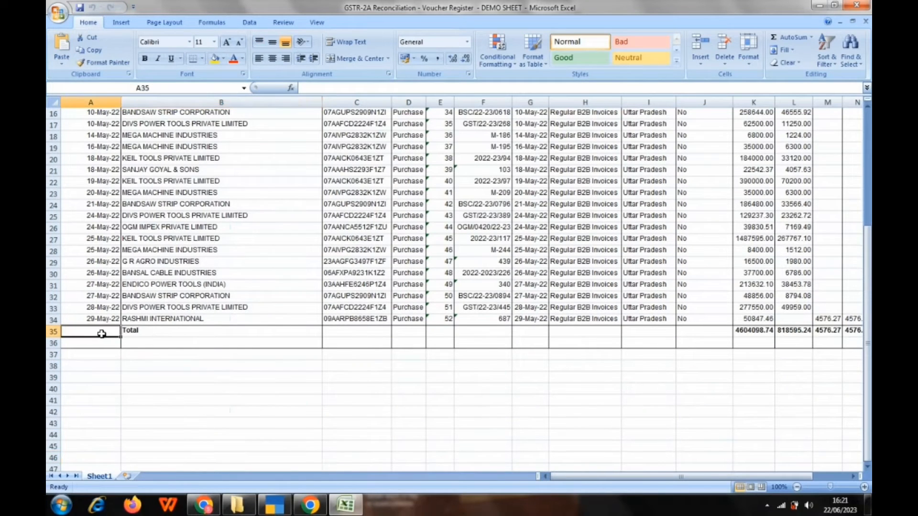
pyautogui.click(153, 332)
pyautogui.click(102, 334)
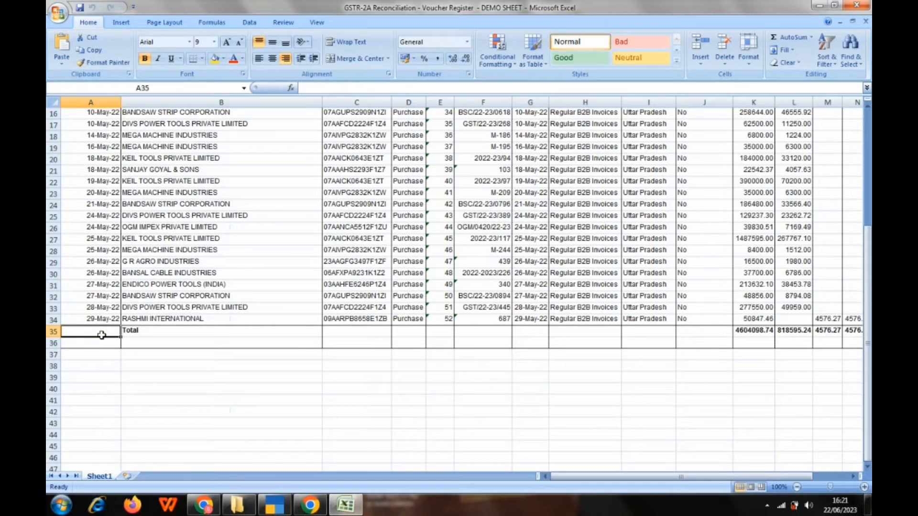
pyautogui.click(53, 330)
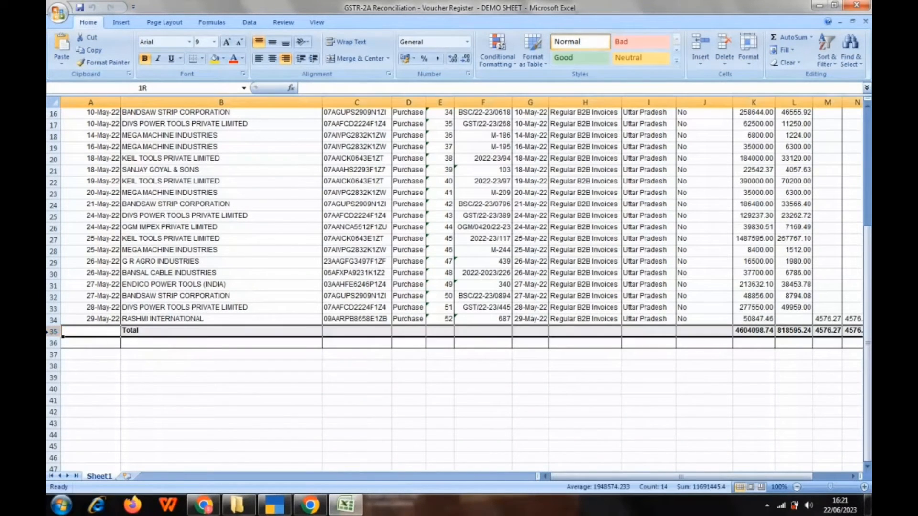
pyautogui.rightClick(54, 331)
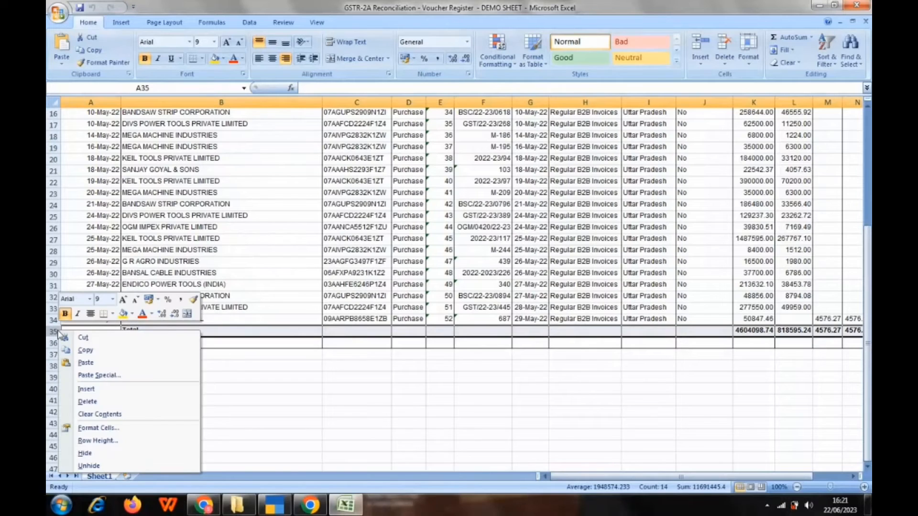
pyautogui.click(87, 400)
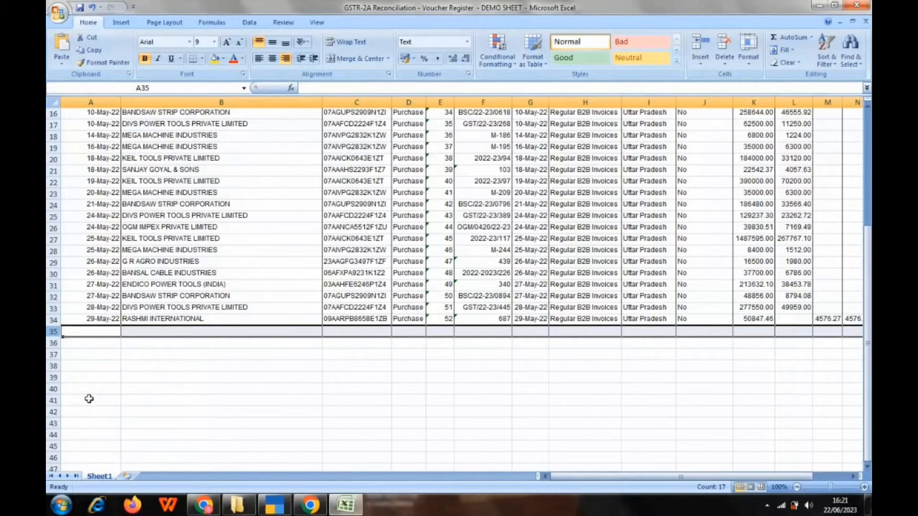
pyautogui.click(408, 388)
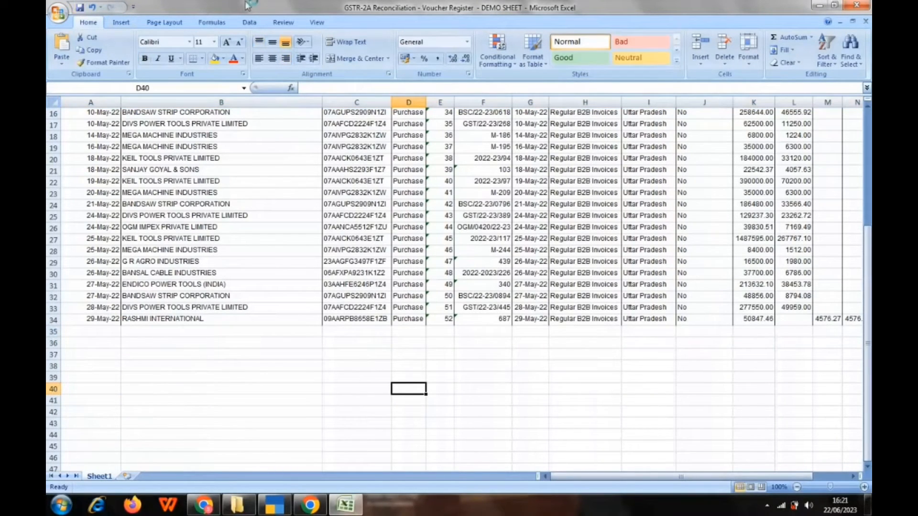
# Close the voucher register workbook and switch to myGSTcafe in the Chrome browser.
pyautogui.click(860, 4)
pyautogui.click(205, 507)
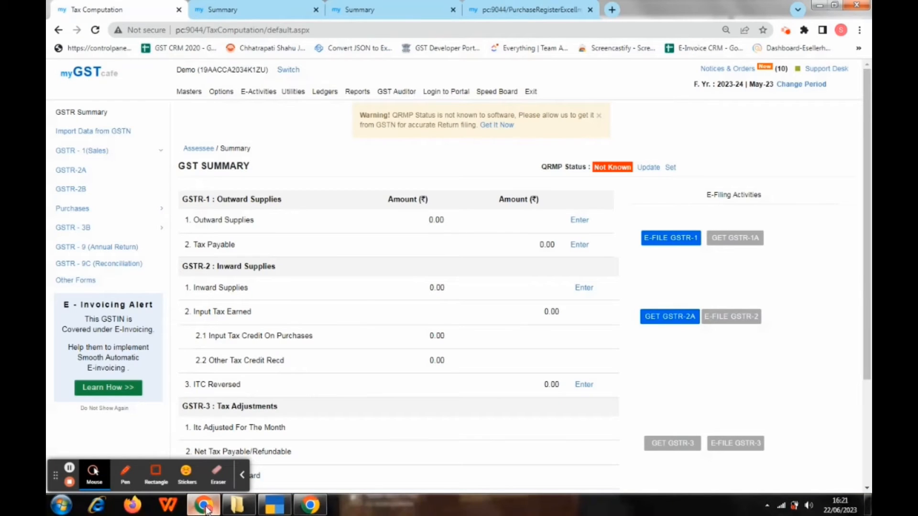
# Open the Domestic Purchase Register from the Purchases section and show its summary by year.
pyautogui.click(72, 208)
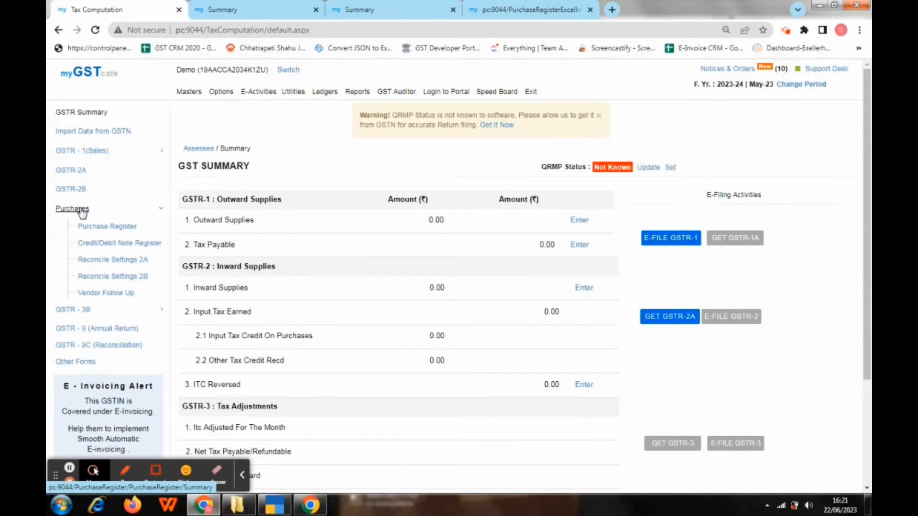
pyautogui.click(106, 227)
pyautogui.click(829, 172)
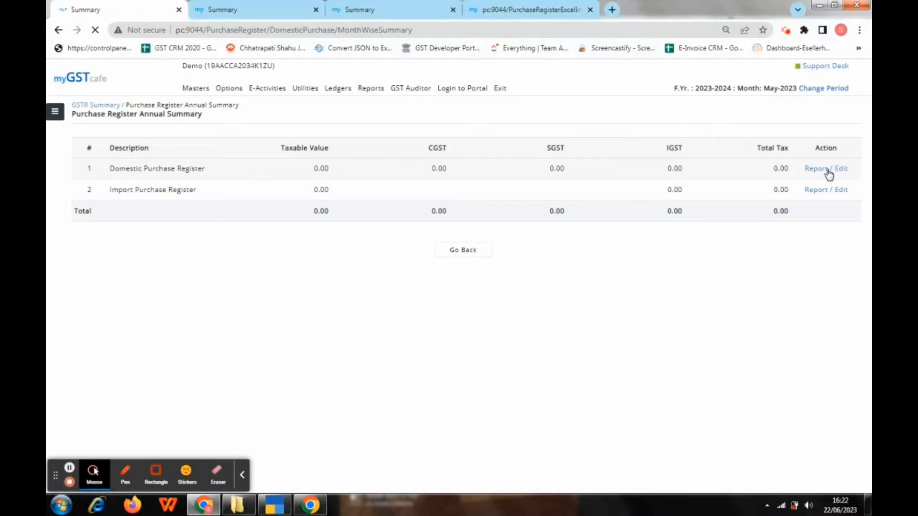
pyautogui.click(99, 137)
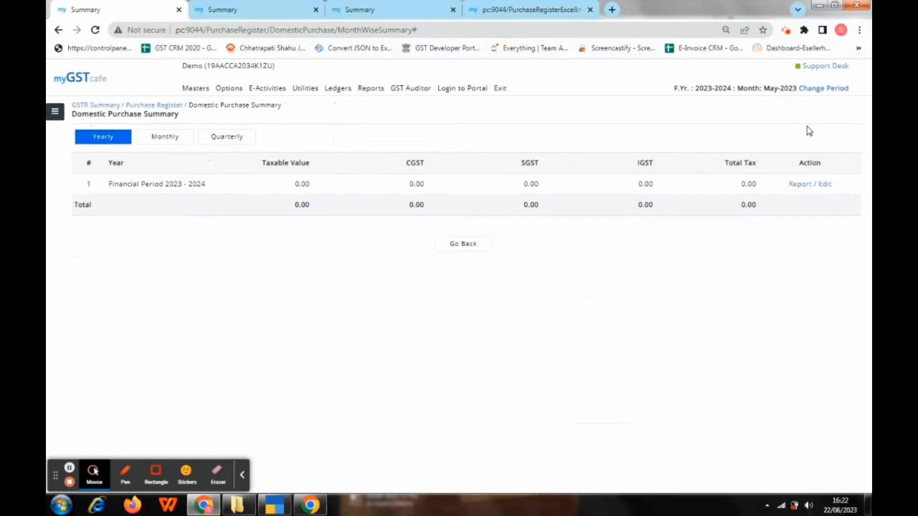
# Open the 2023-2024 yearly domestic purchases and start an Import From Excel 2.0 using the Any Excel Template option.
pyautogui.click(803, 188)
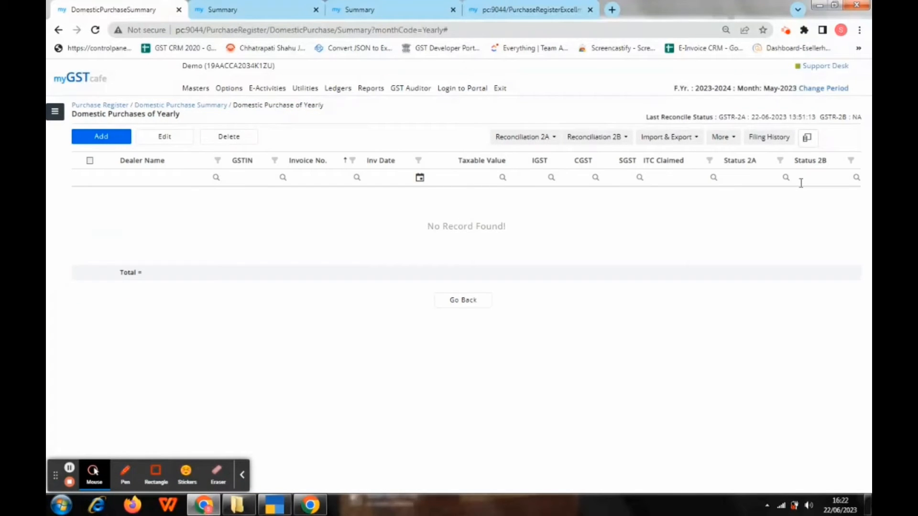
pyautogui.click(670, 139)
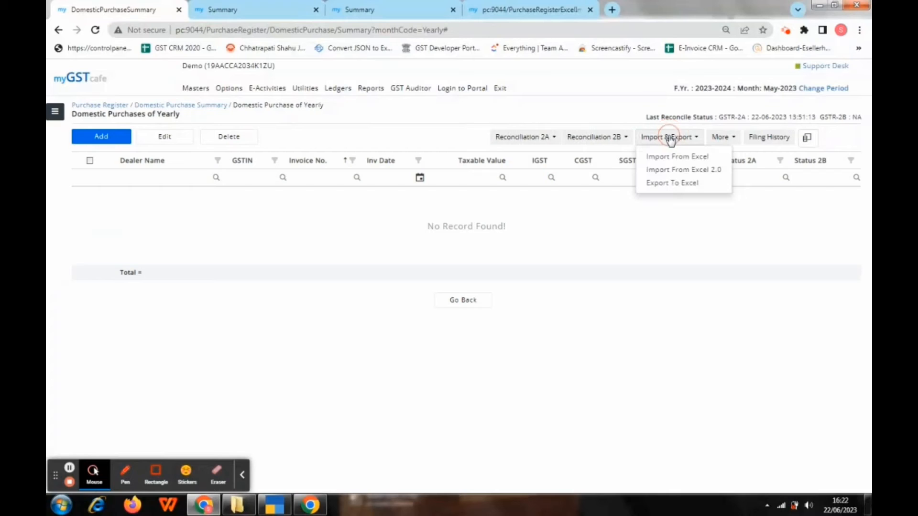
pyautogui.click(680, 171)
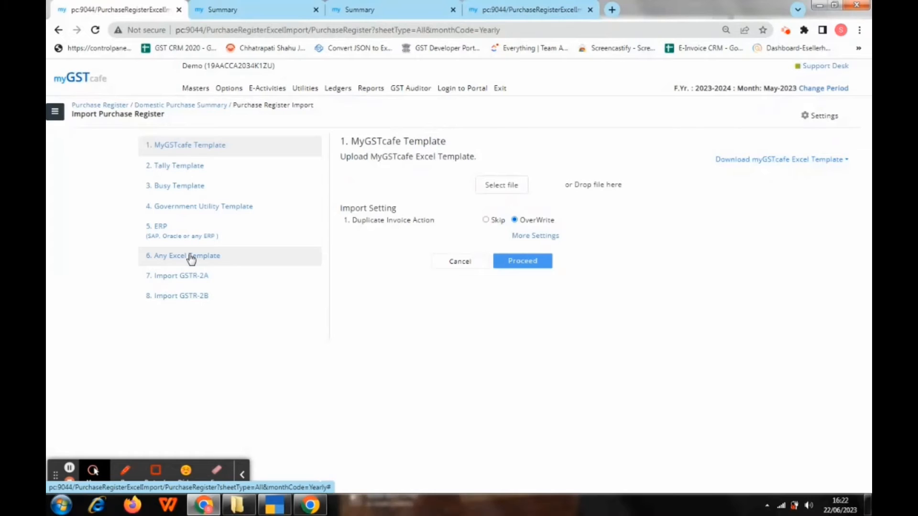
pyautogui.click(192, 259)
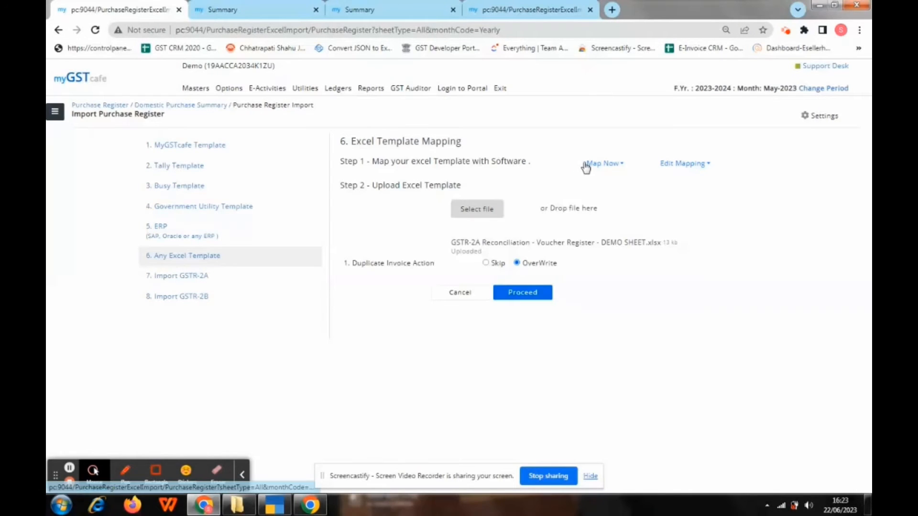
# Start mapping a B2B template and upload "GSTR-2A Reconciliation - Voucher Register - DEMO SHEET" as the custom template, remembered for future use.
pyautogui.click(612, 167)
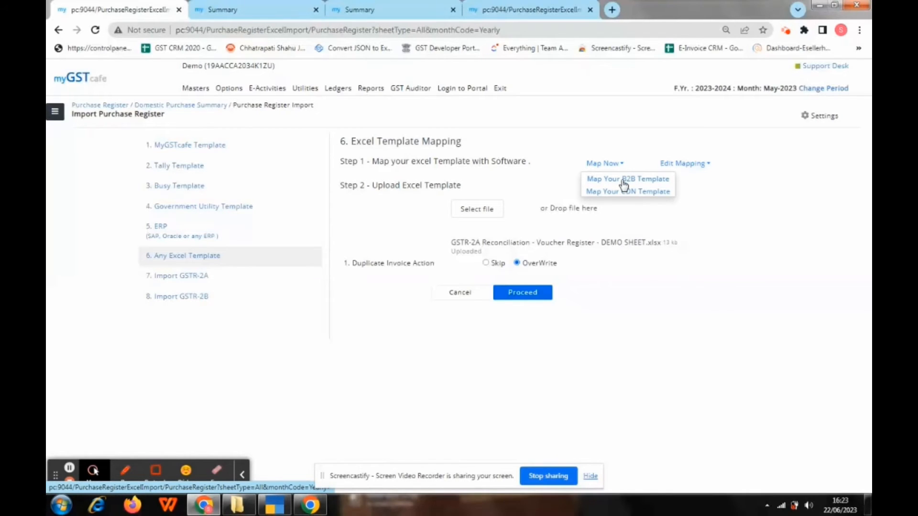
pyautogui.click(623, 181)
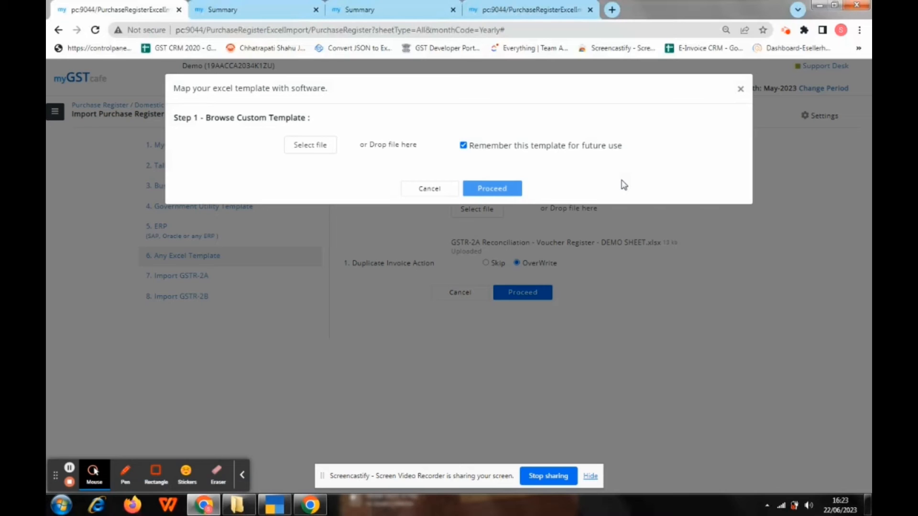
pyautogui.click(310, 149)
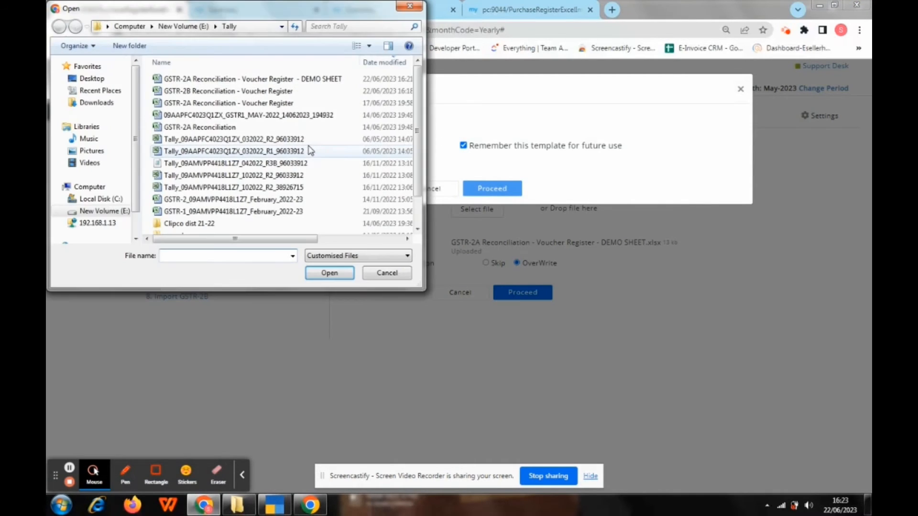
pyautogui.click(308, 79)
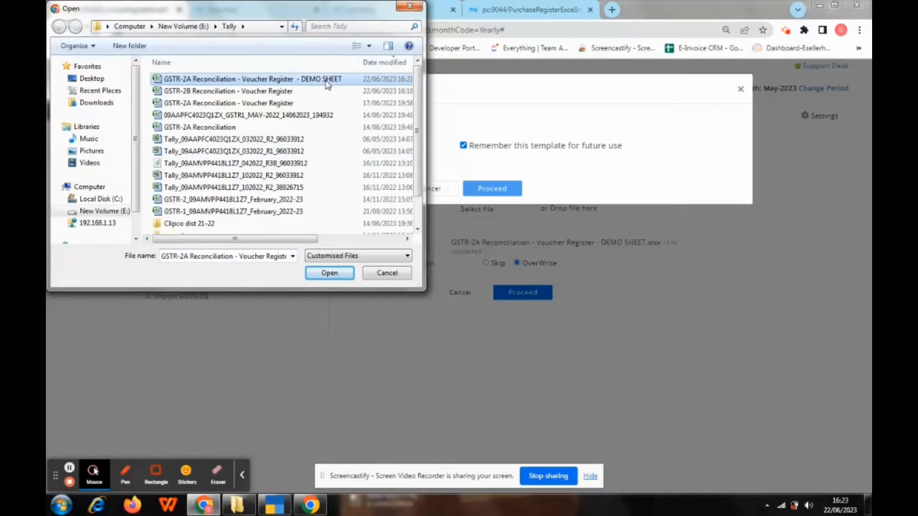
pyautogui.click(335, 274)
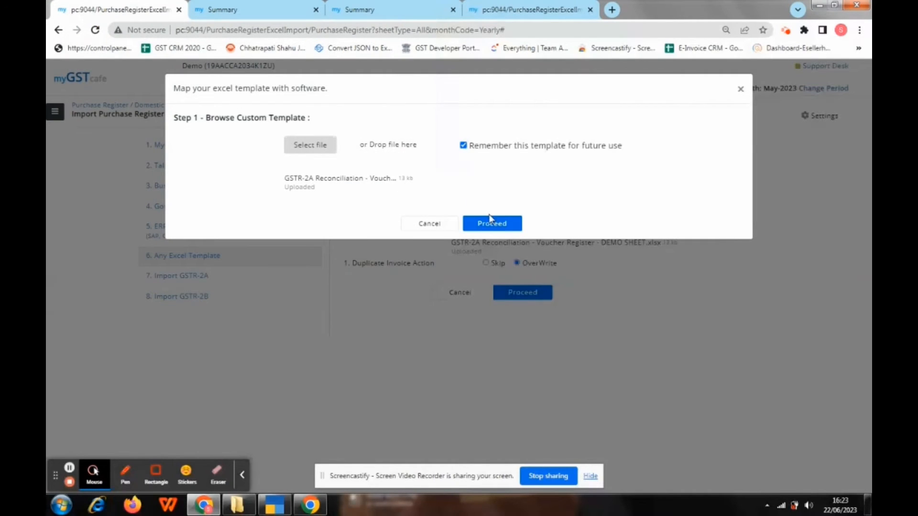
pyautogui.click(486, 232)
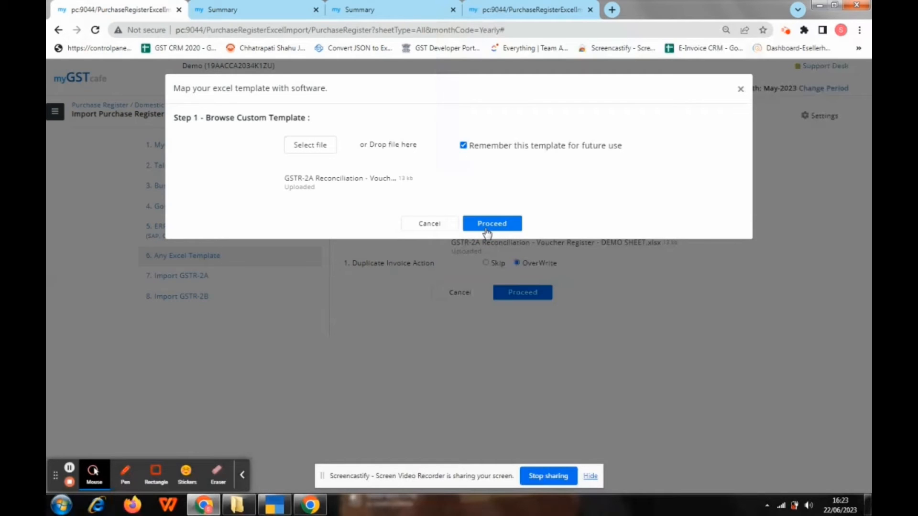
pyautogui.click(486, 228)
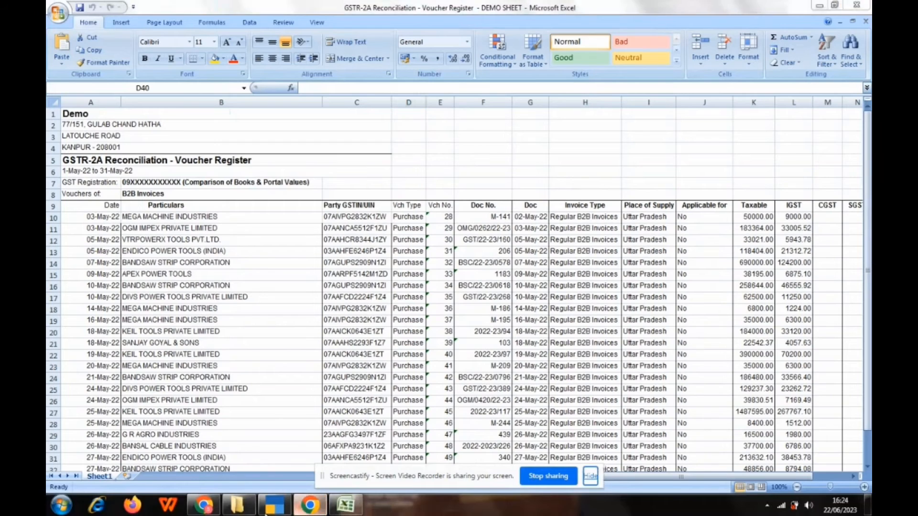
# Check the header and first data rows in the Excel workbook, and set the template's header row to 9 and data start row to 10.
pyautogui.click(197, 510)
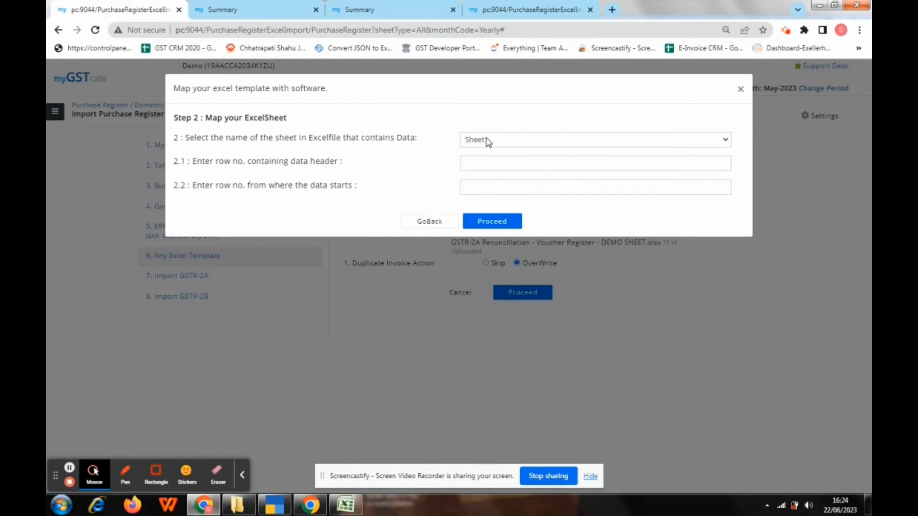
pyautogui.click(477, 161)
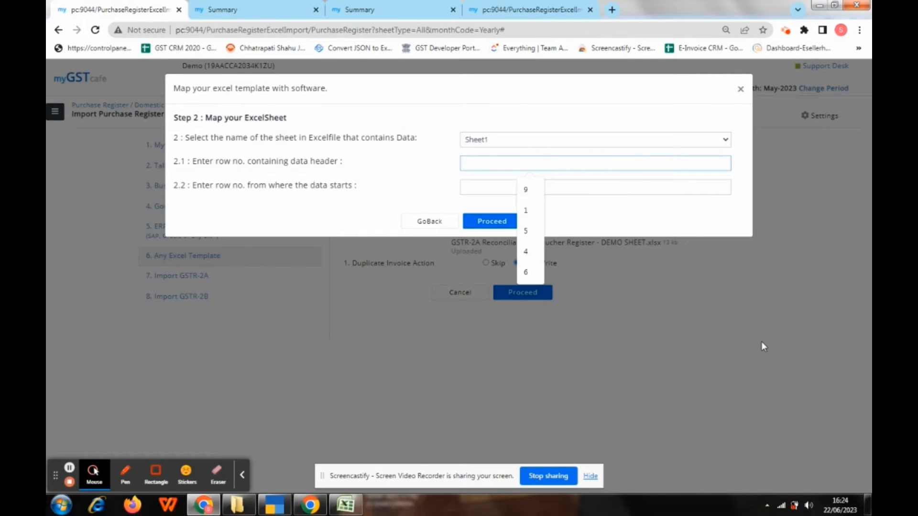
pyautogui.click(345, 505)
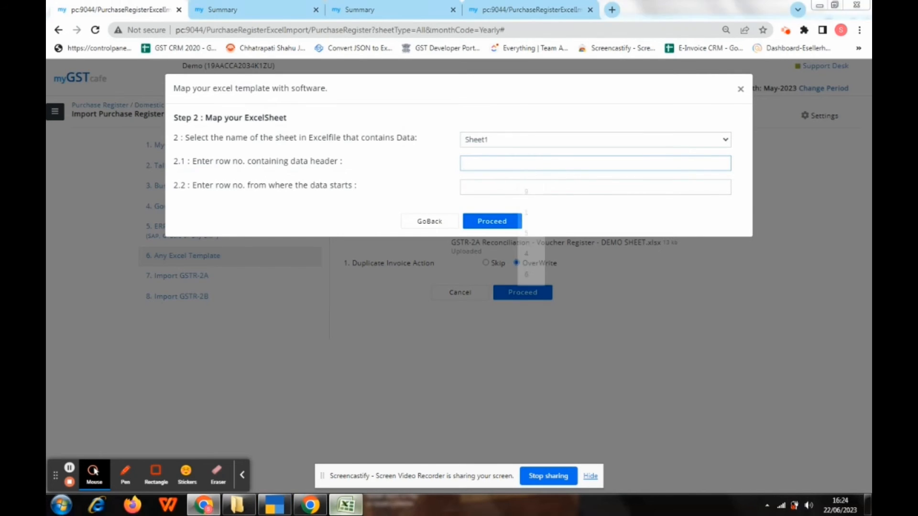
pyautogui.click(212, 258)
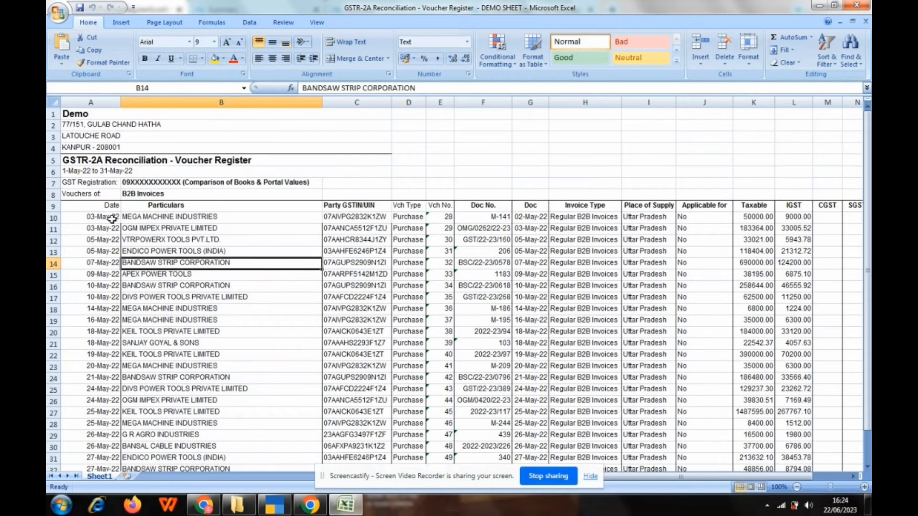
pyautogui.click(49, 206)
pyautogui.click(54, 218)
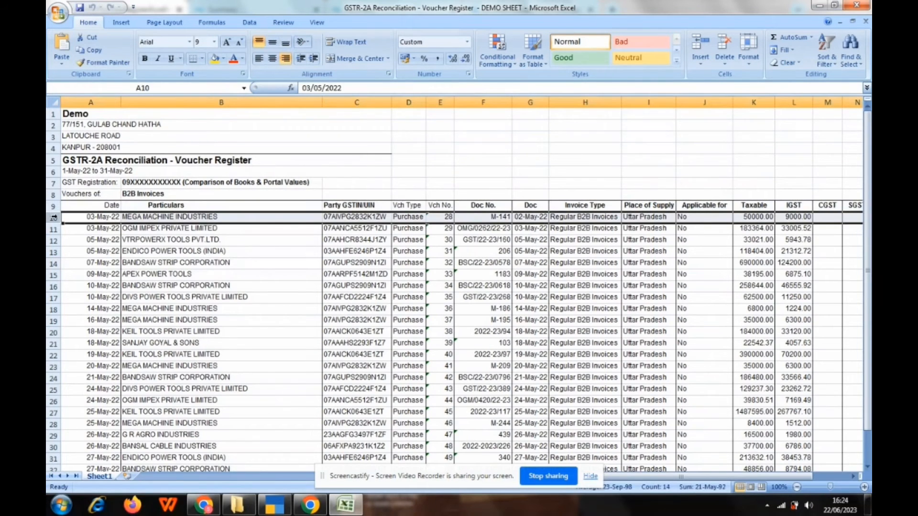
pyautogui.click(204, 505)
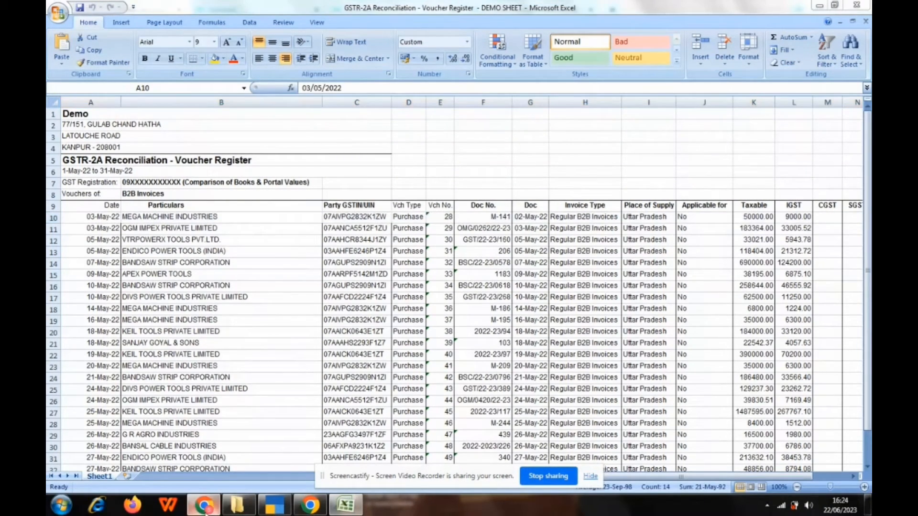
pyautogui.click(492, 168)
pyautogui.write('9')
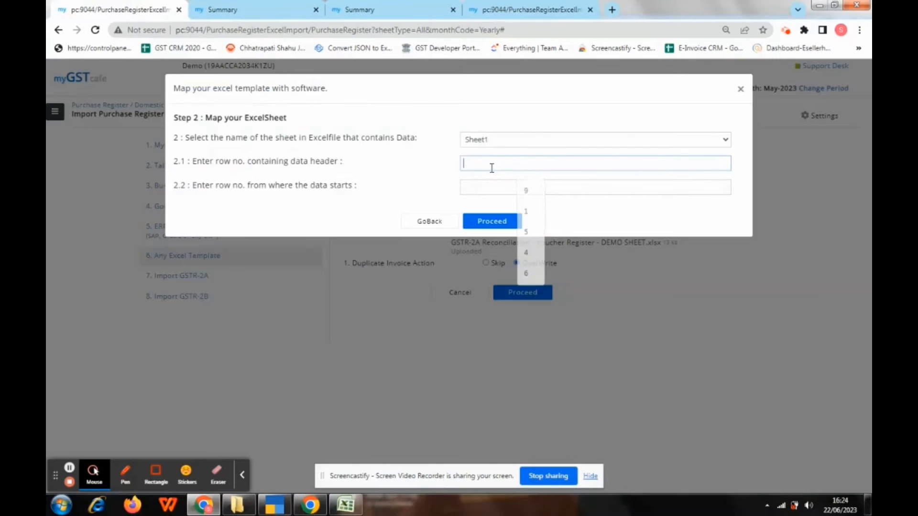
pyautogui.click(479, 187)
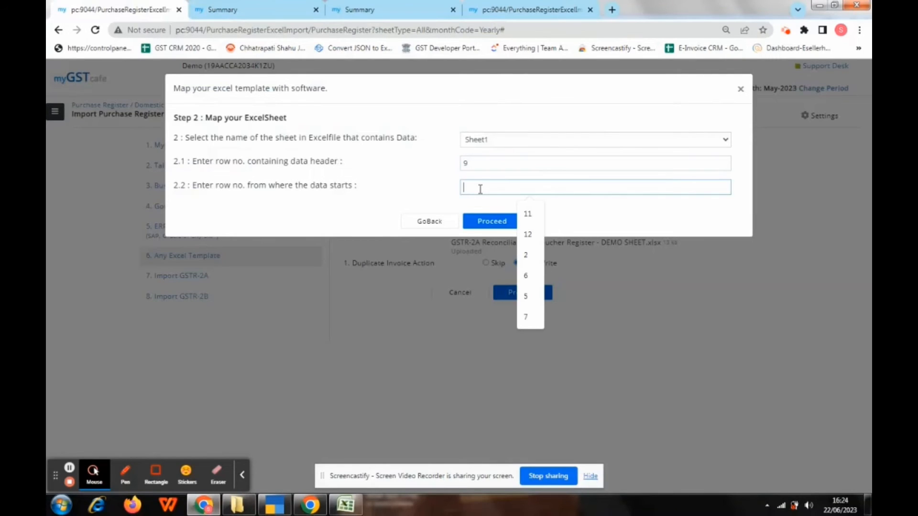
pyautogui.write('10')
pyautogui.click(492, 222)
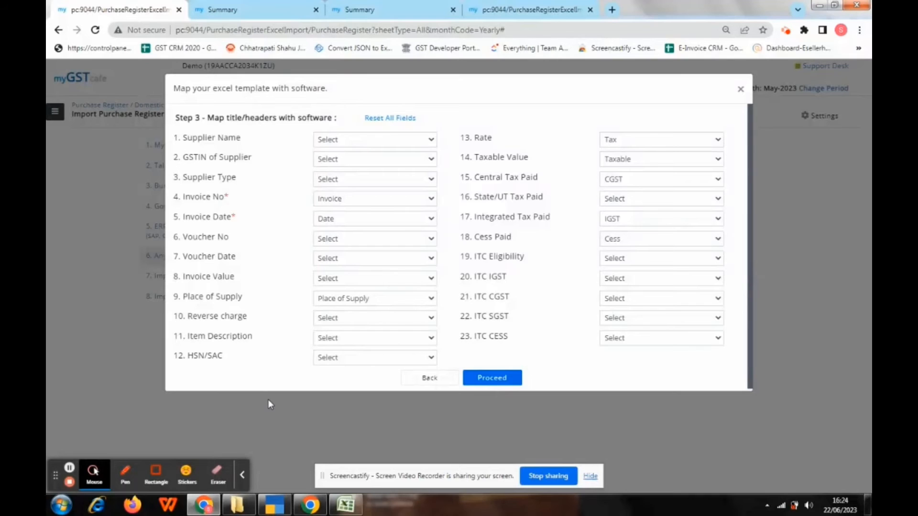
# Check the Particulars column in Excel, and map Supplier Name to Particulars and GSTIN of Supplier to Party GSTIN/UIN.
pyautogui.click(342, 142)
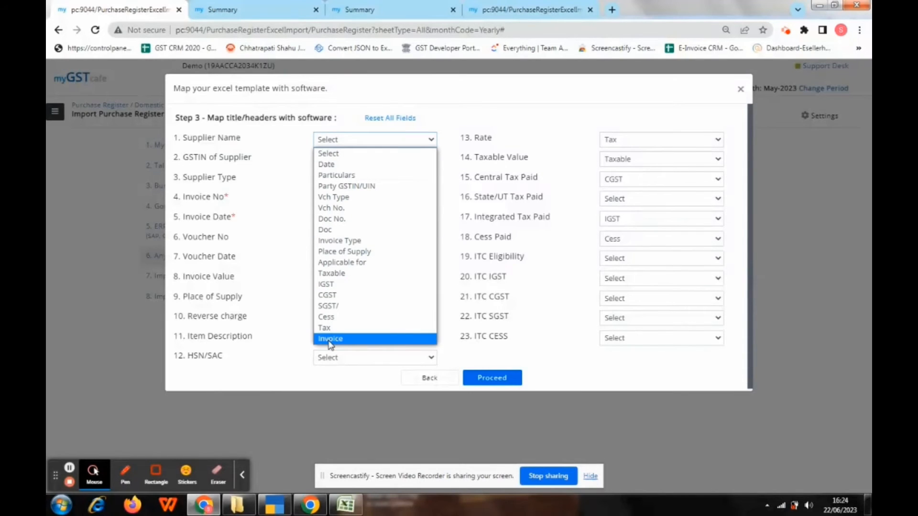
pyautogui.click(345, 505)
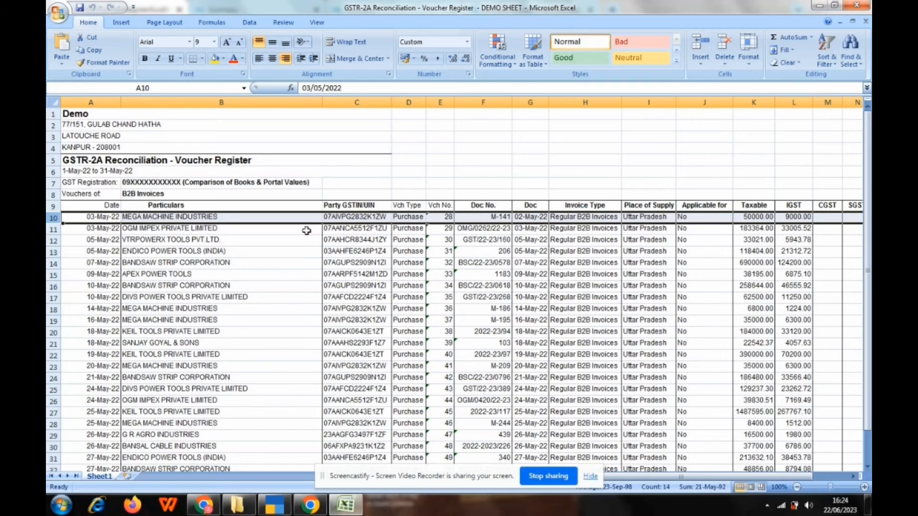
pyautogui.click(241, 267)
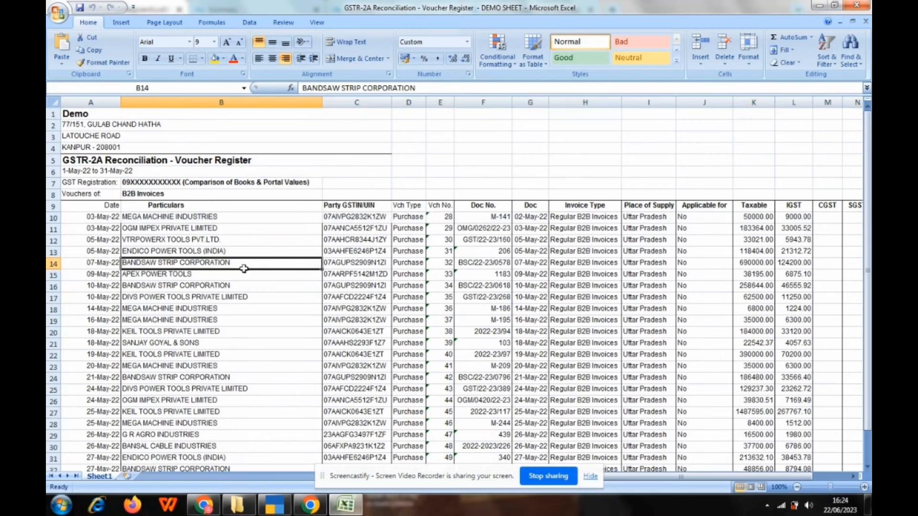
pyautogui.click(194, 220)
pyautogui.click(190, 194)
pyautogui.click(188, 206)
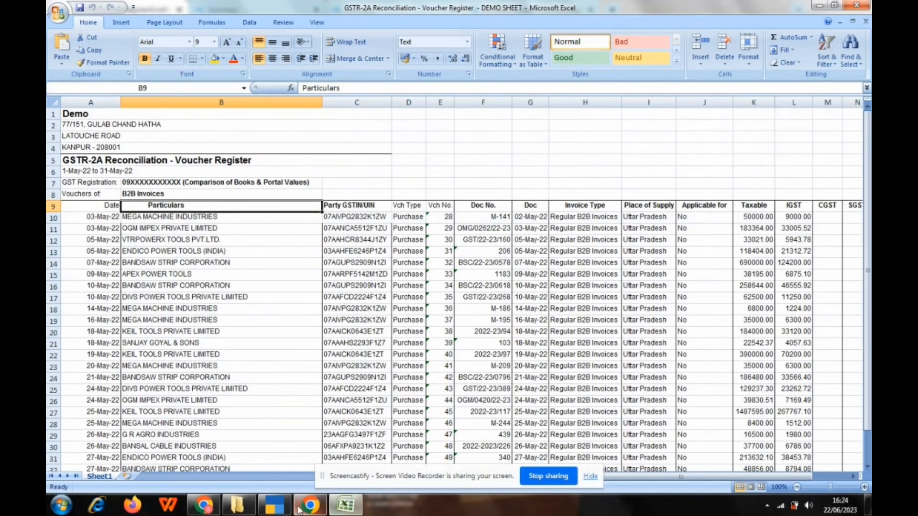
pyautogui.click(203, 505)
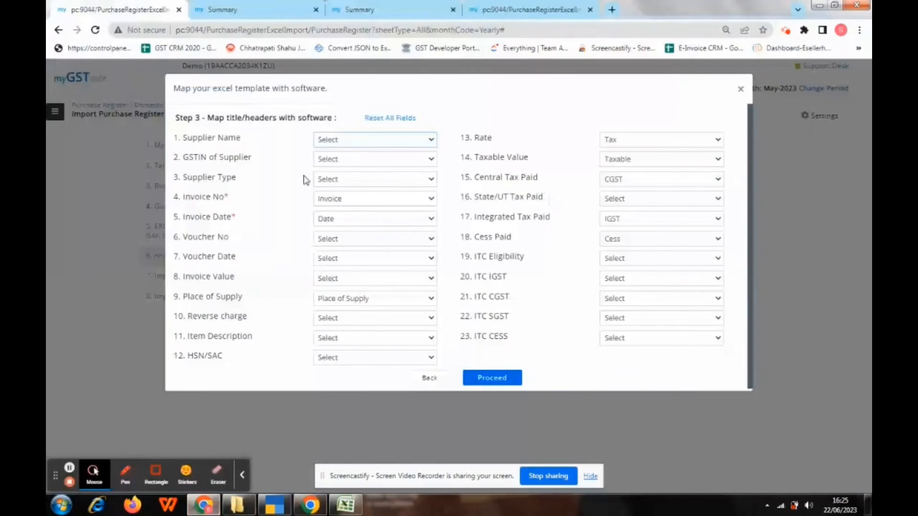
pyautogui.click(351, 139)
pyautogui.click(355, 182)
pyautogui.click(344, 163)
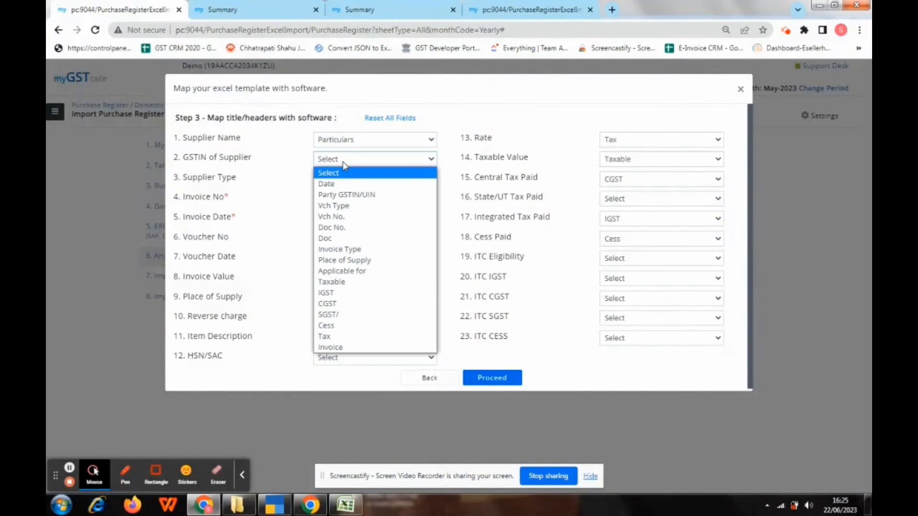
pyautogui.click(357, 195)
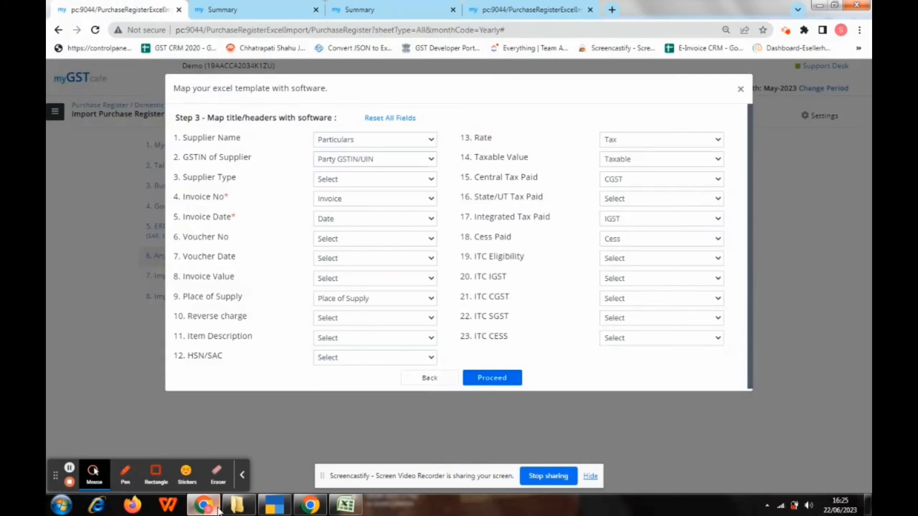
# Check the Party GSTIN/UIN and document number columns in the Excel workbook, and submit the completed B2B header mapping in myGSTcafe.
pyautogui.click(345, 505)
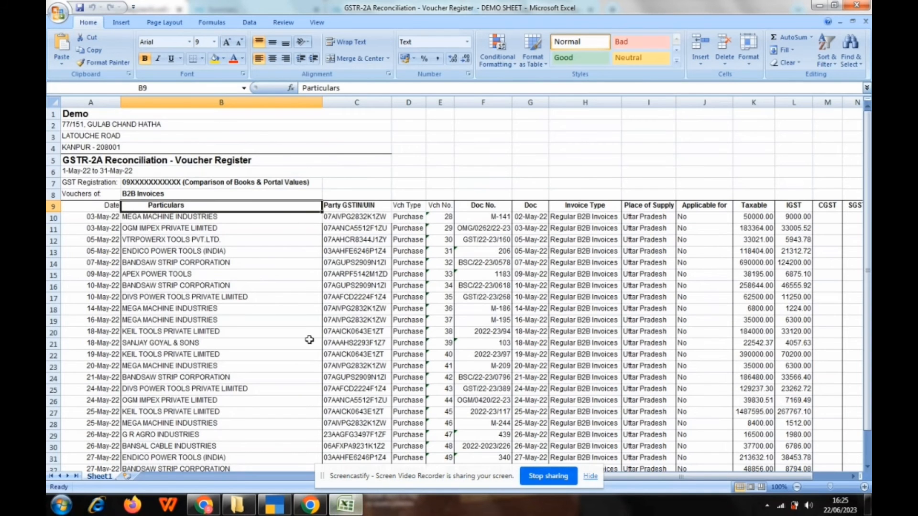
pyautogui.click(350, 209)
pyautogui.click(348, 218)
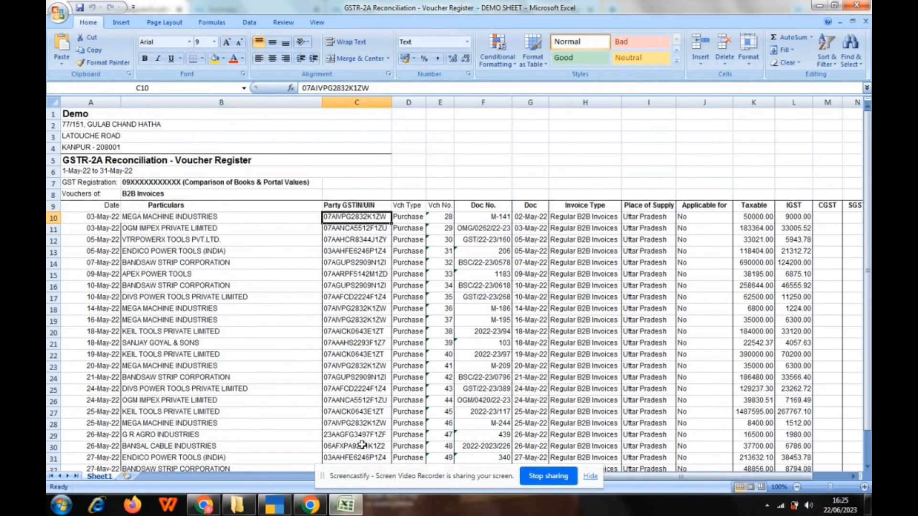
pyautogui.click(203, 505)
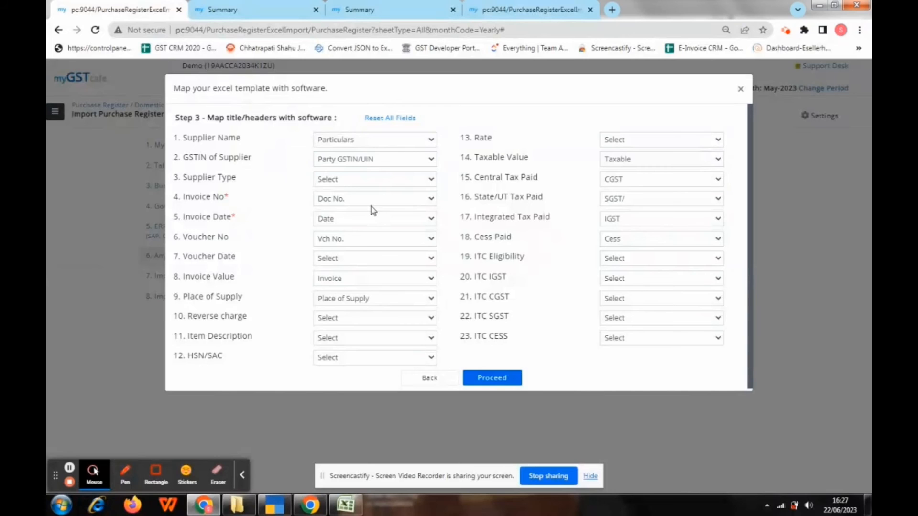
pyautogui.click(345, 505)
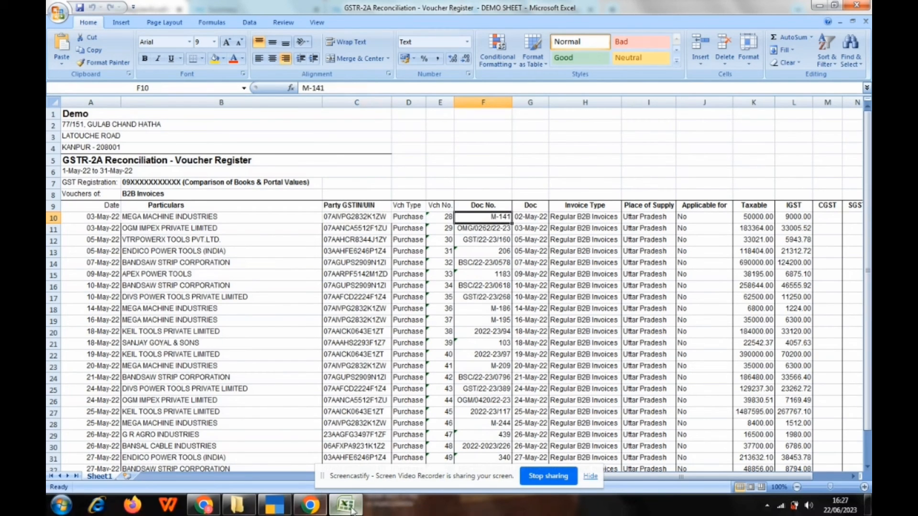
pyautogui.click(310, 504)
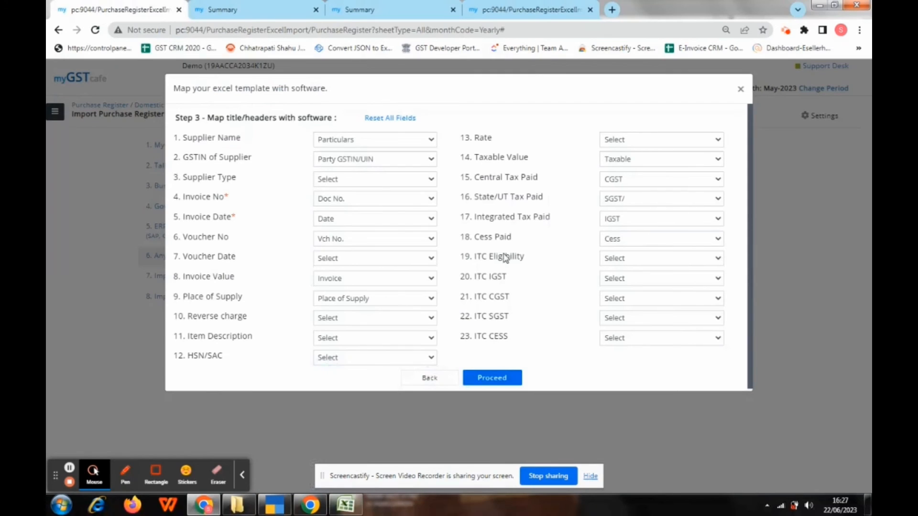
pyautogui.click(494, 382)
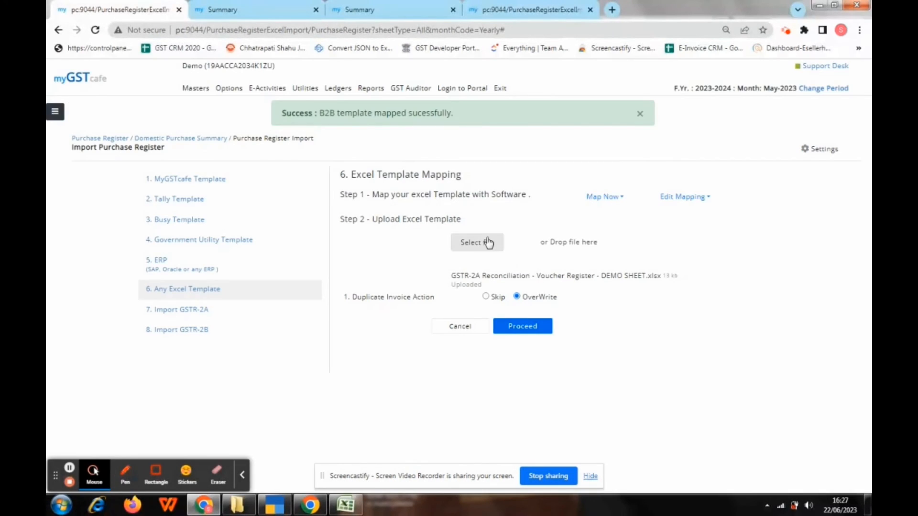
# Upload "GSTR-2A Reconciliation - Voucher Register - DEMO SHEET" and import its purchase data with duplicate invoices overwritten, closing the import dialog.
pyautogui.click(487, 244)
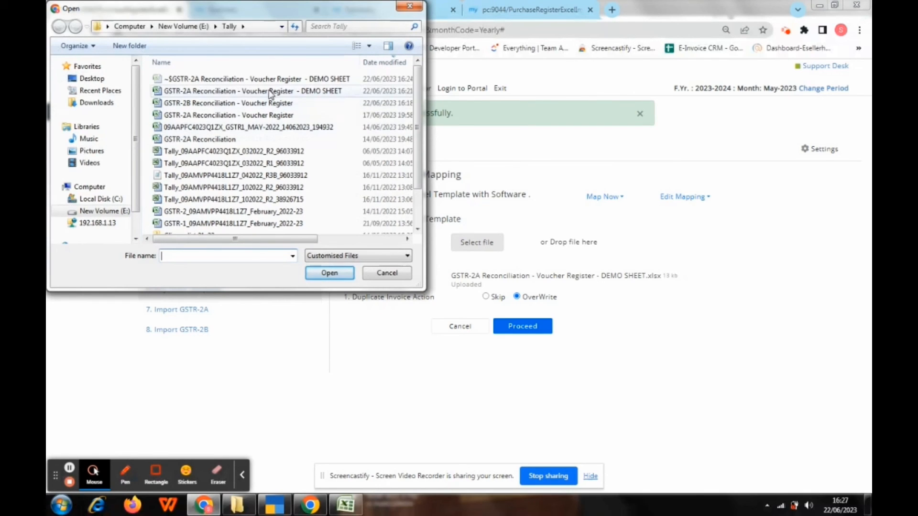
pyautogui.click(276, 91)
pyautogui.click(330, 274)
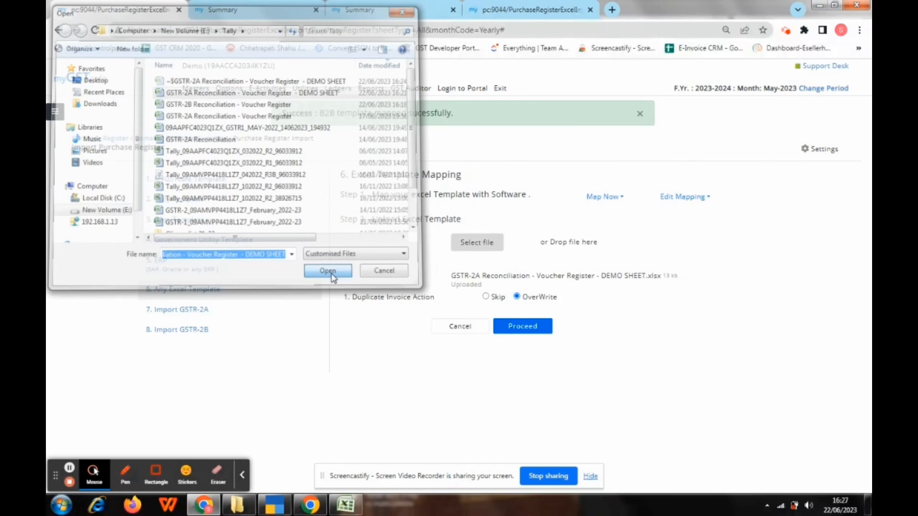
pyautogui.click(521, 333)
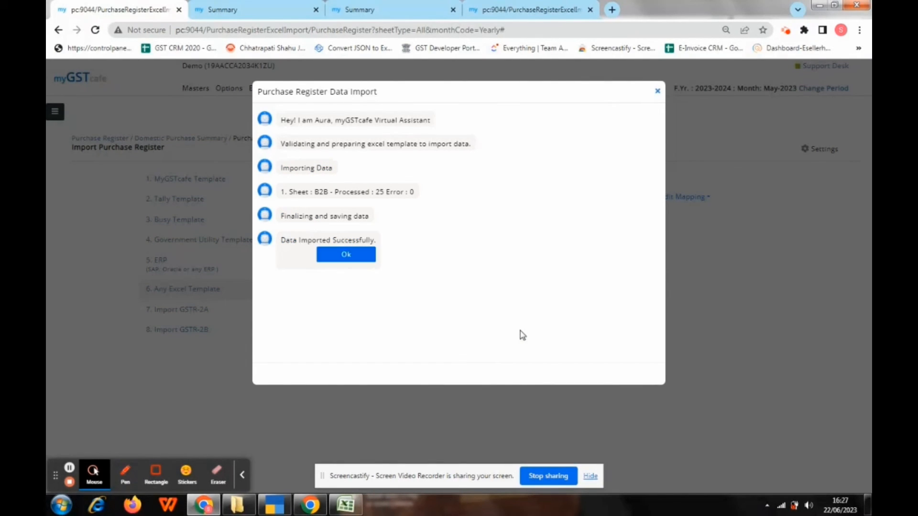
pyautogui.click(346, 256)
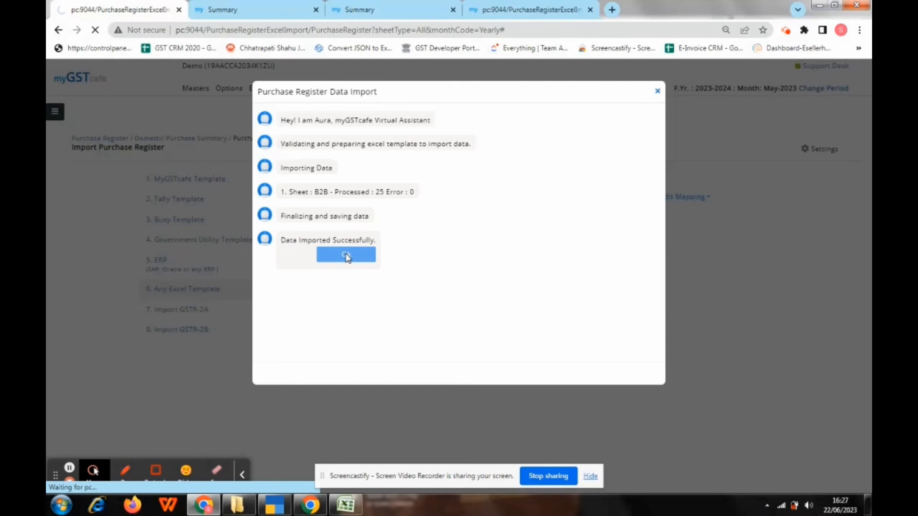